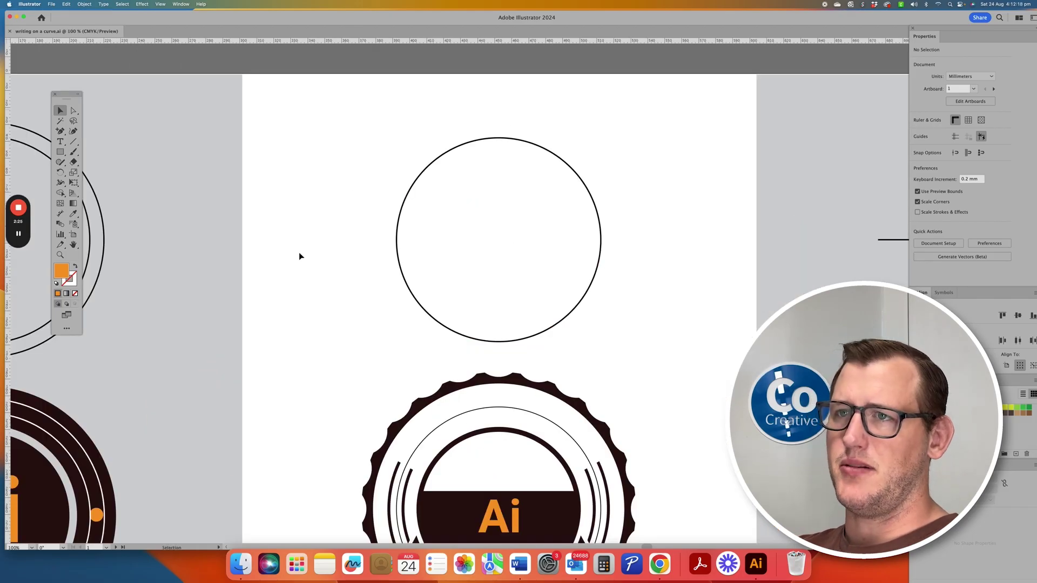
Place placeholder text along the plain circle above the middle badge with the Type on a Path tool.
key("t")
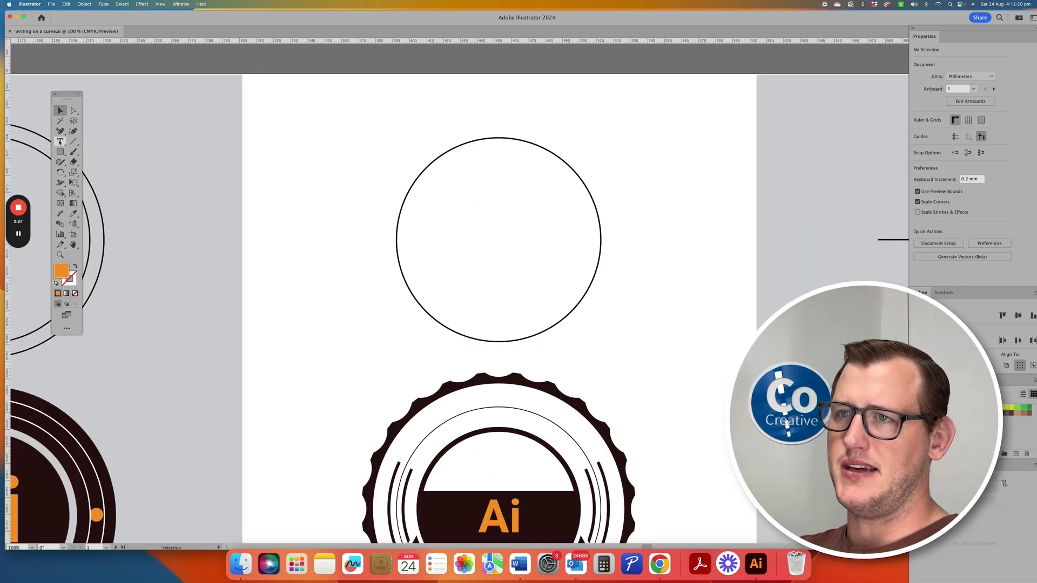
left_click_drag(60, 141, 93, 162)
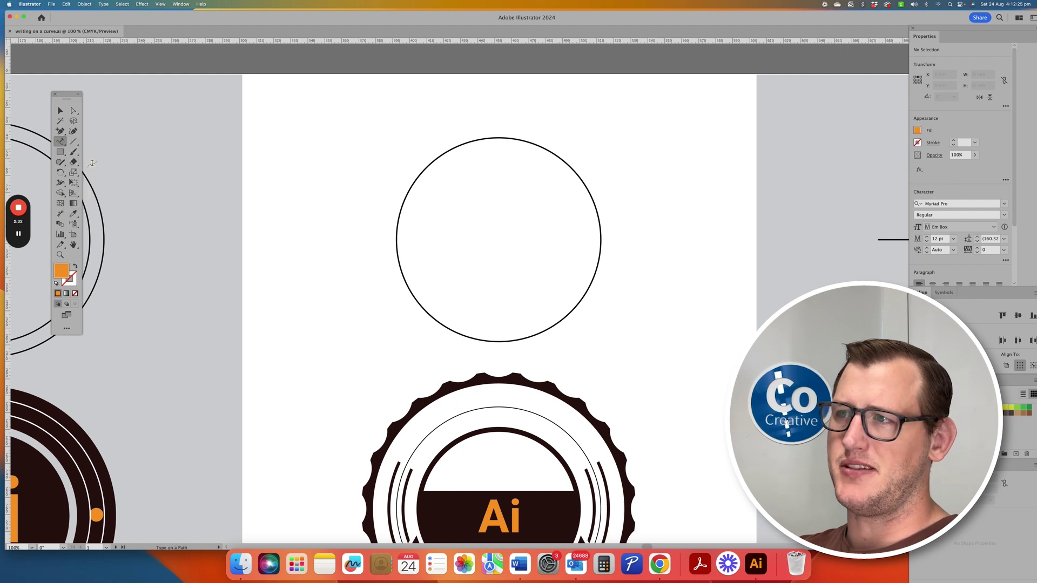
left_click(426, 168)
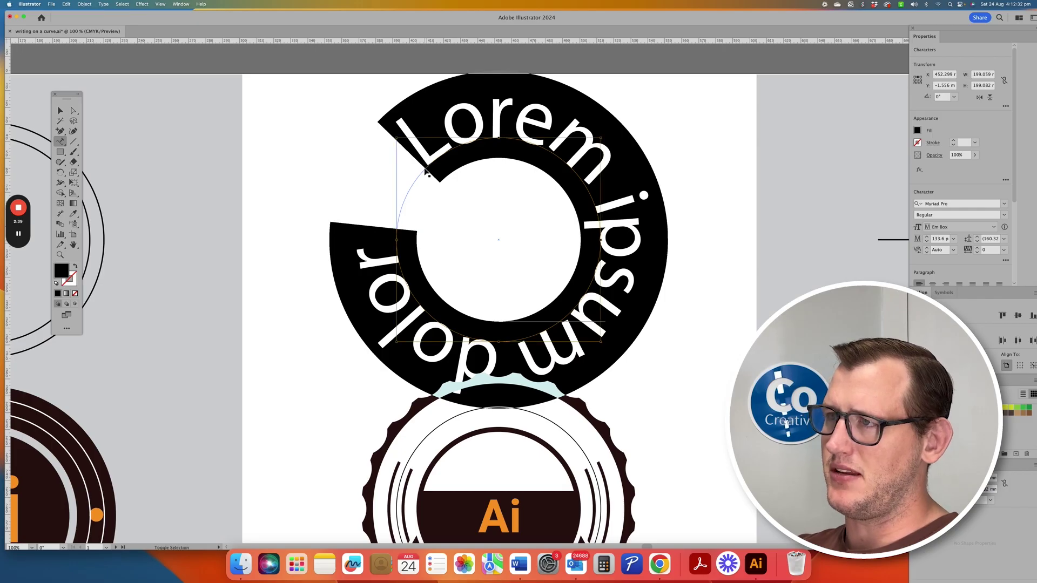
Reduce the placeholder text on the circle to 103.6 pt and flip it to run along the inside of the path.
key("super+shift+comma")
key("super+shift+comma")
key("super+shift+comma")
key("super+shift+comma")
key("super+shift+comma")
key("super+shift+comma")
key("super+shift+comma")
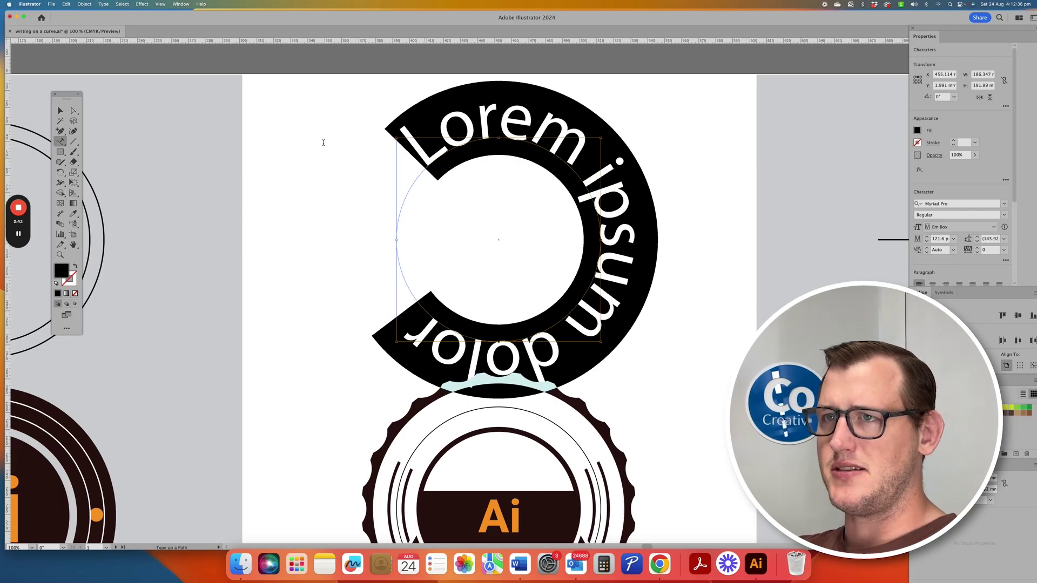
left_click(57, 112)
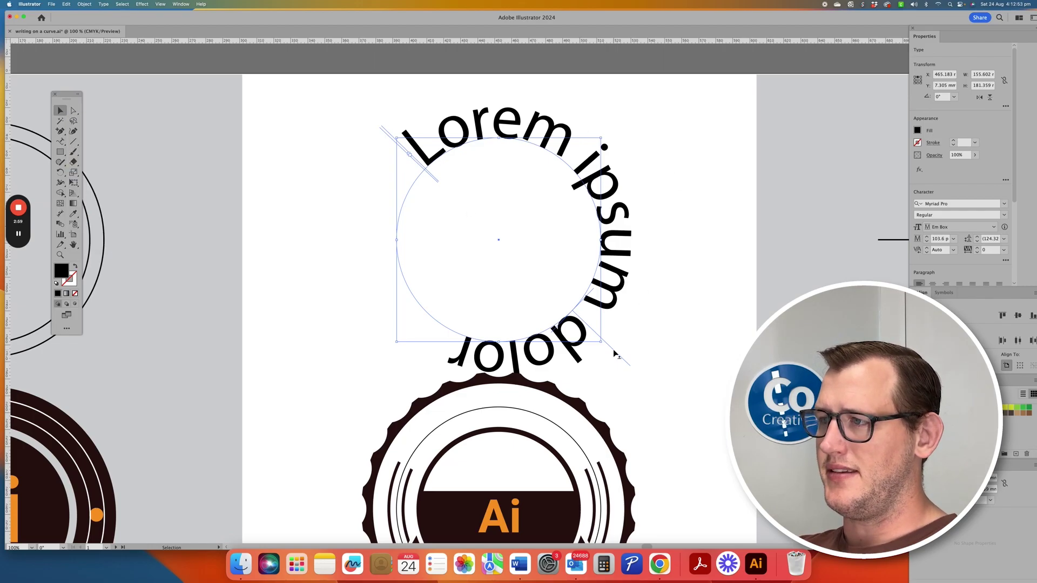
left_click_drag(613, 349, 588, 222)
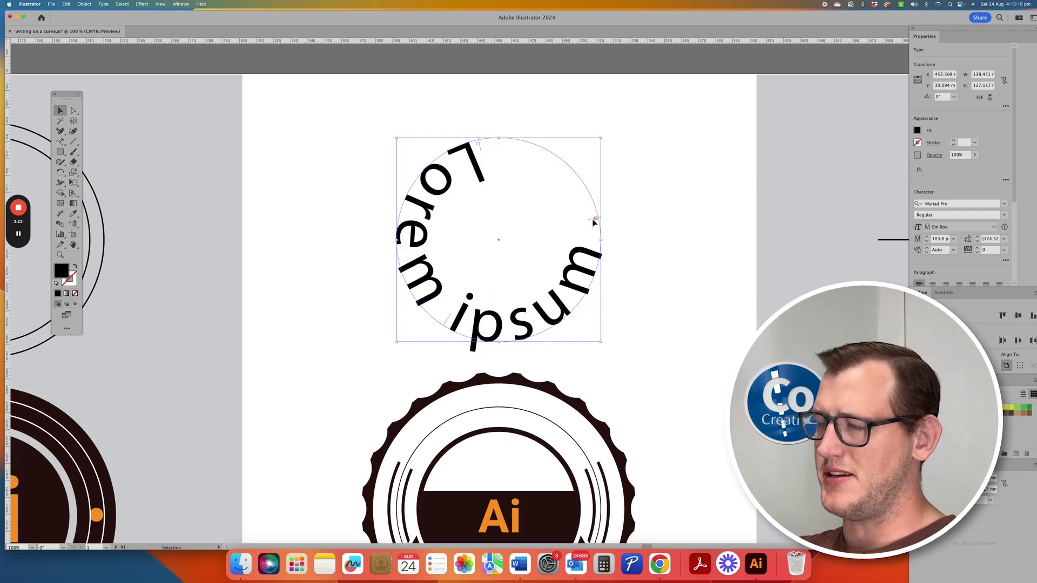
Try threading the circle's overflow text into a second circle beside it, and undo the placeholder text.
key("t")
left_click(596, 219)
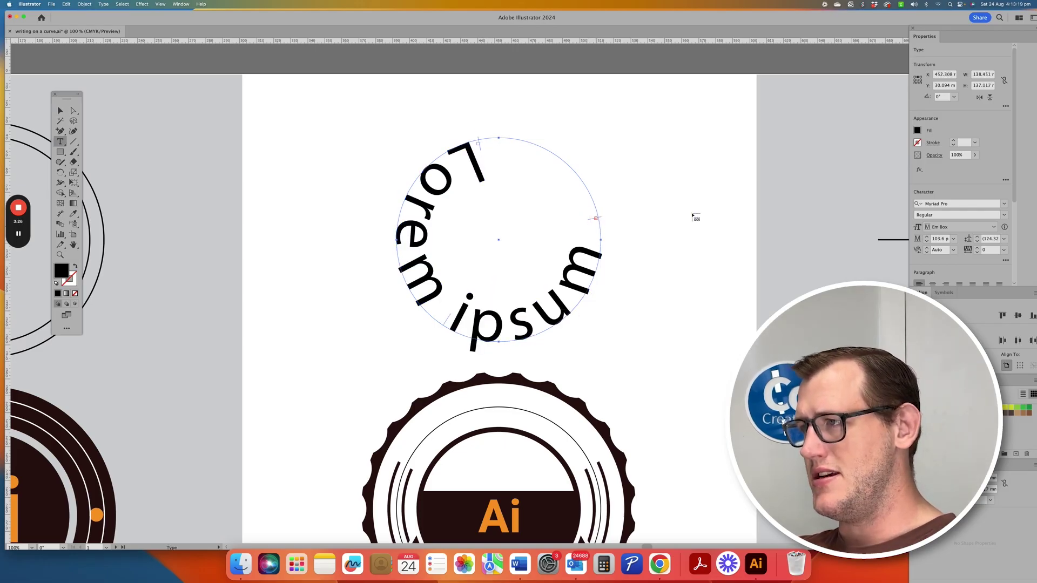
left_click(692, 214)
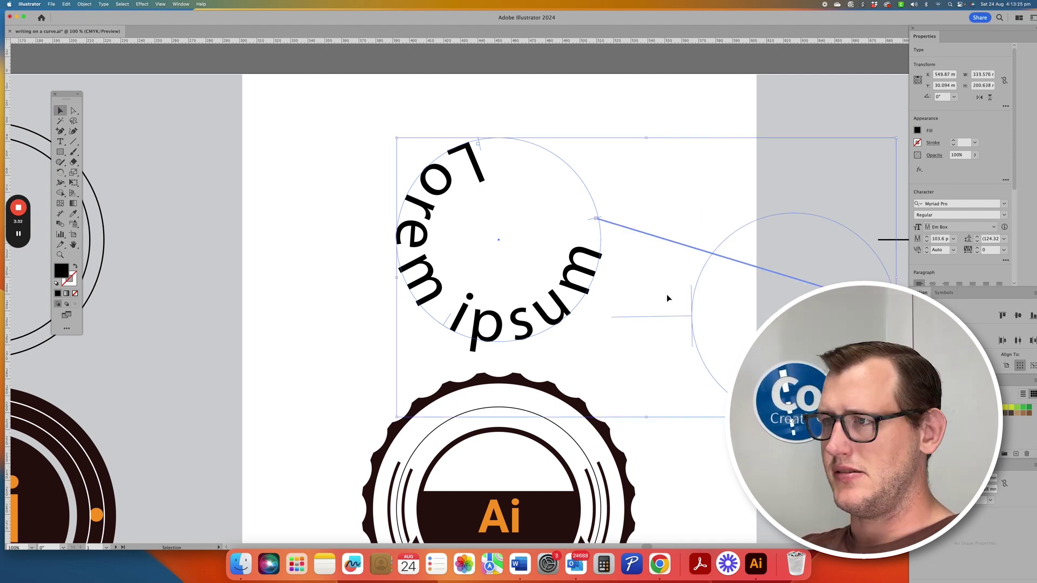
key("t")
key("super+z")
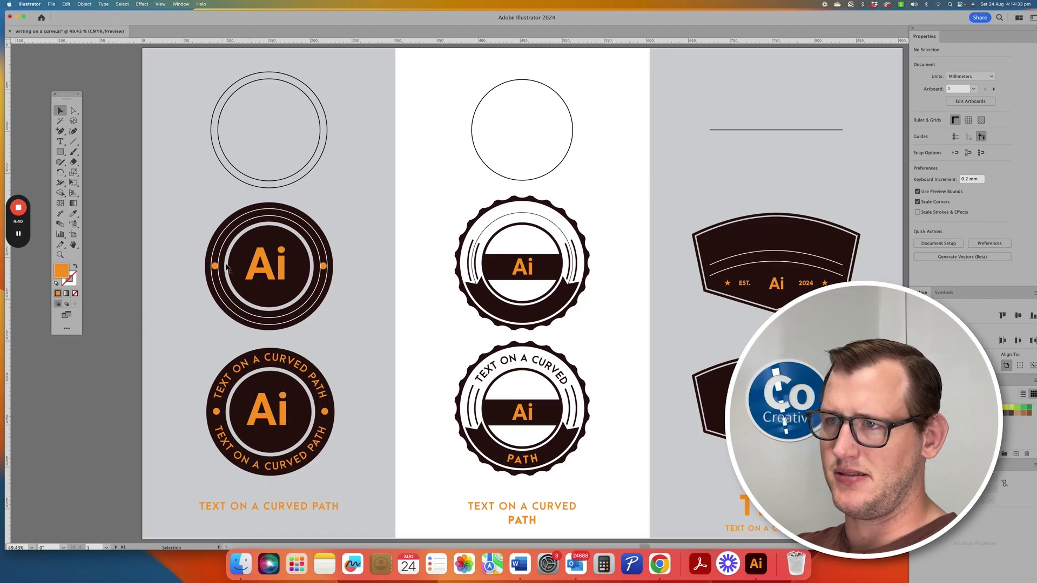
Copy the full phrase "TEXT ON A CURVED PATH" from below the two left badges.
left_click(224, 241)
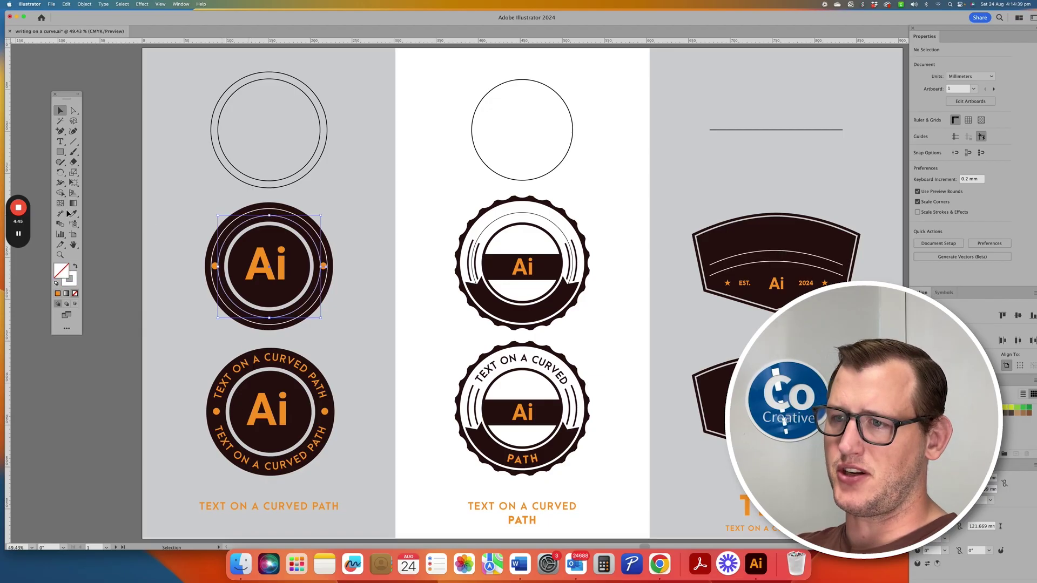
left_click(254, 508)
left_click(59, 142)
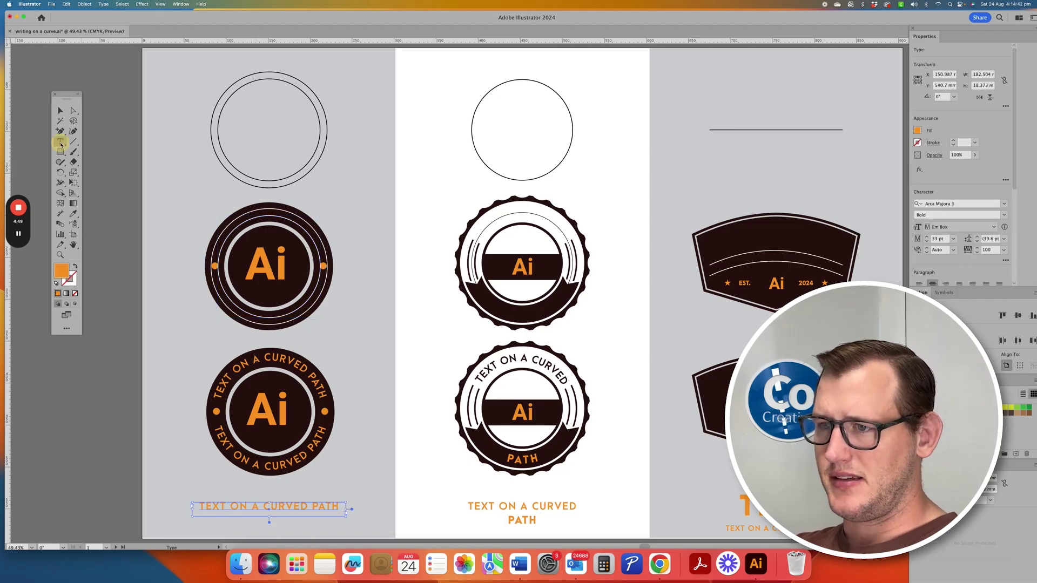
key("super+c")
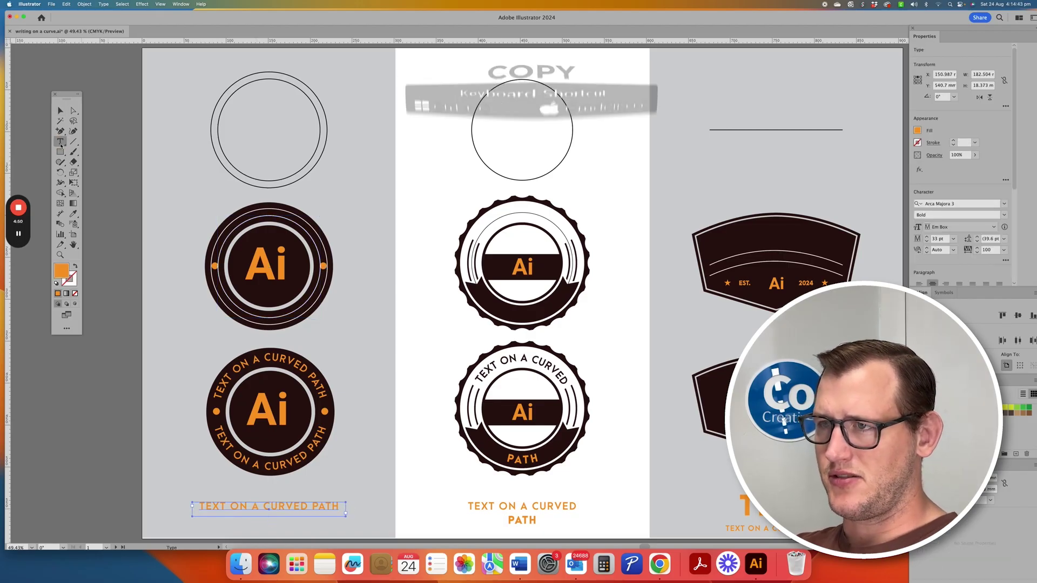
double_click(242, 505)
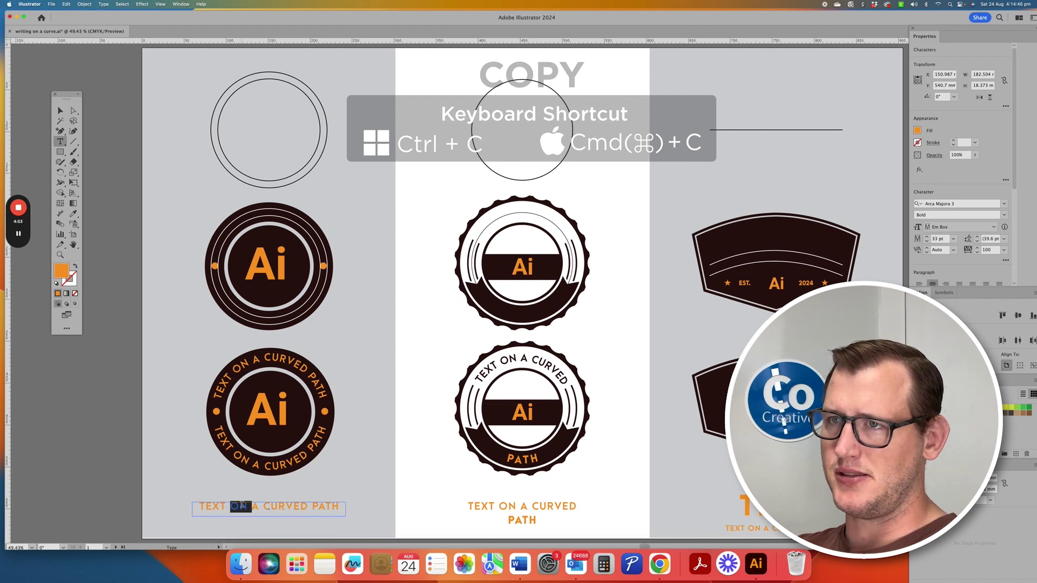
key("super+a")
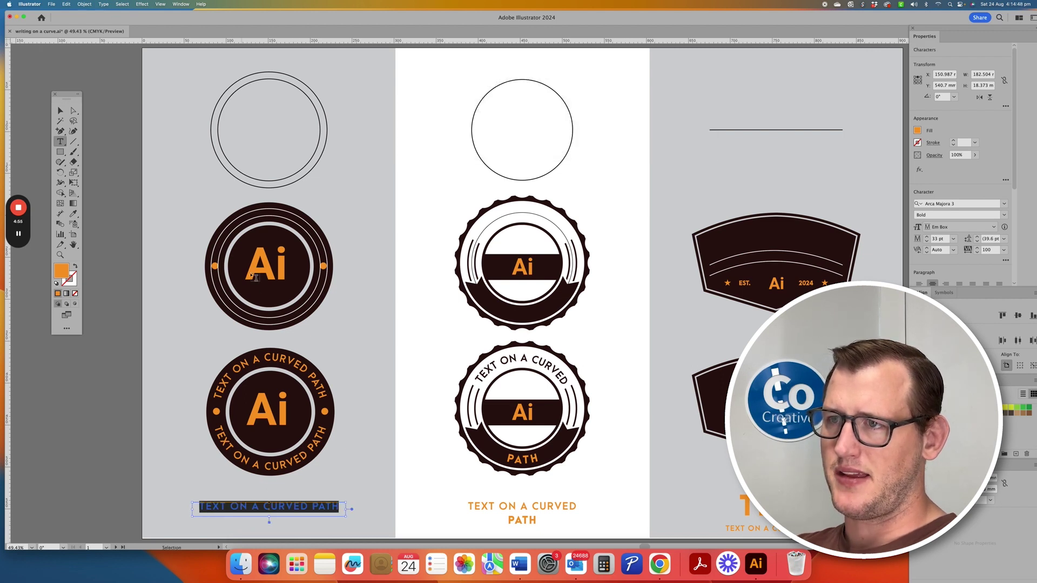
Paste "TEXT ON A CURVED PATH" onto the inner thin circle of the upper left badge using Type on a Path.
left_click(60, 140)
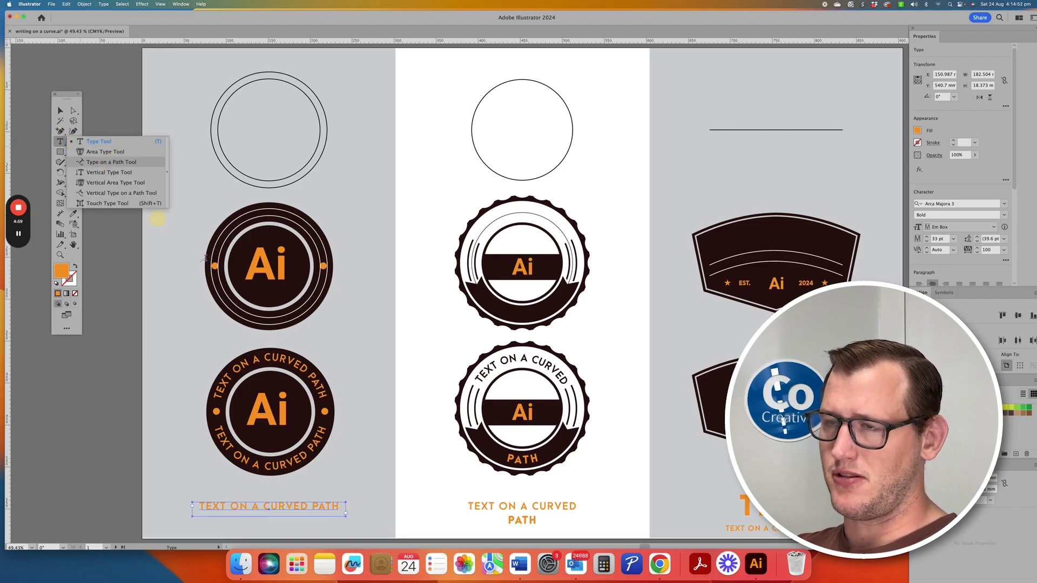
left_click(109, 163)
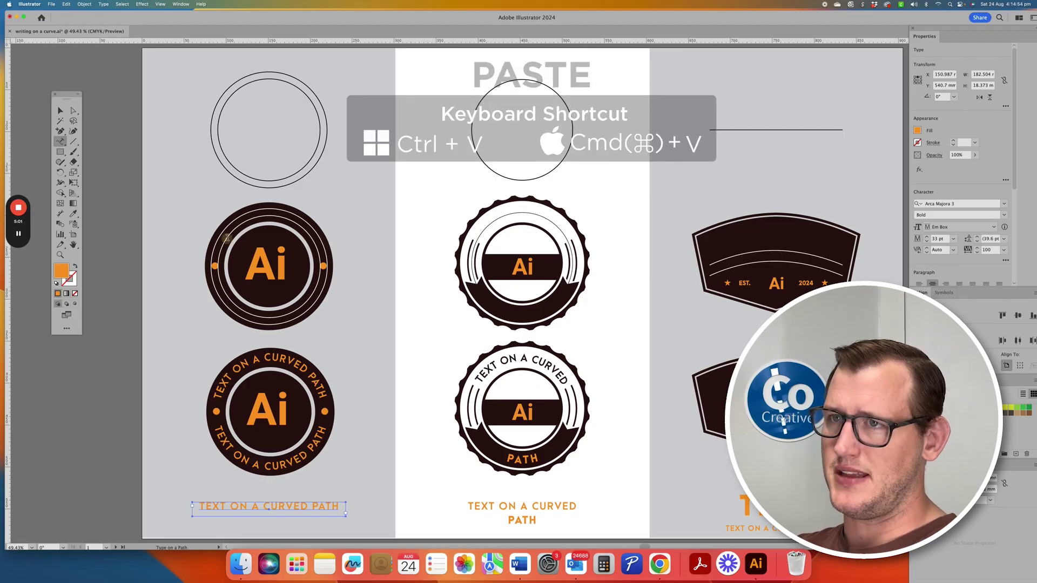
left_click(227, 238)
key("super")
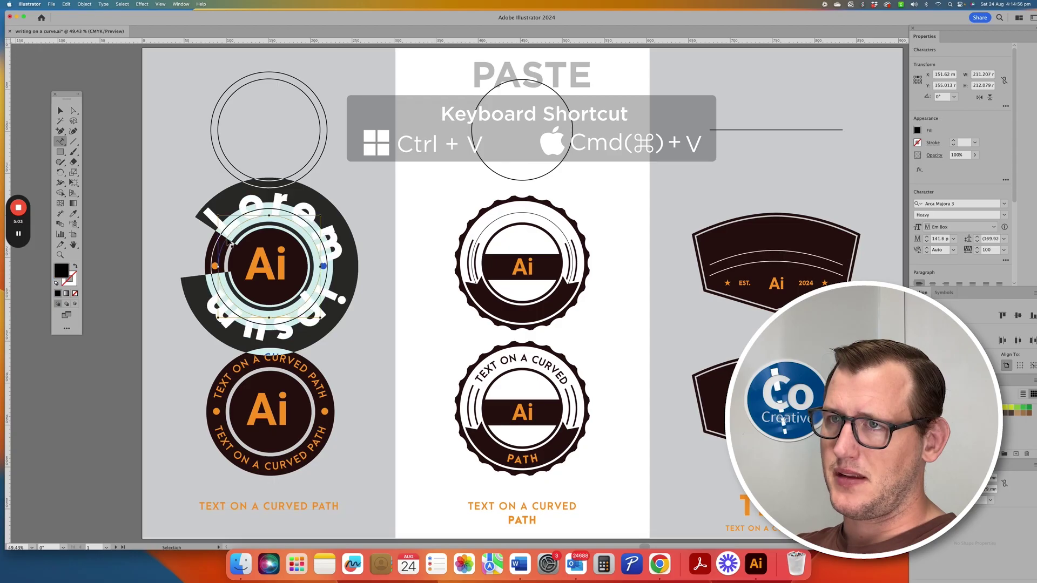
key("super+v")
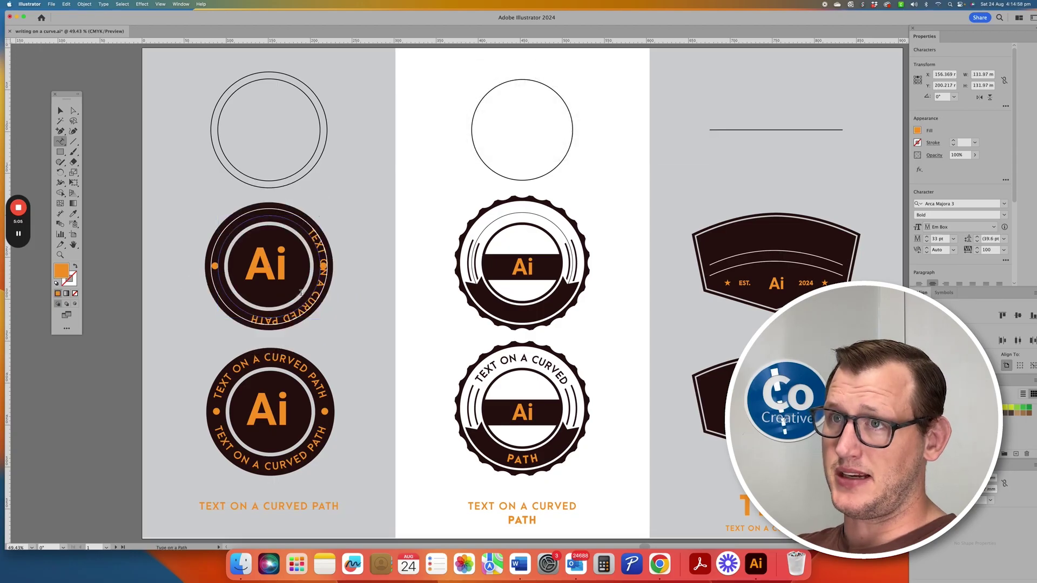
Rotate the curved text around the upper left badge until it arcs evenly across the top between the two orange dots.
left_click(61, 112)
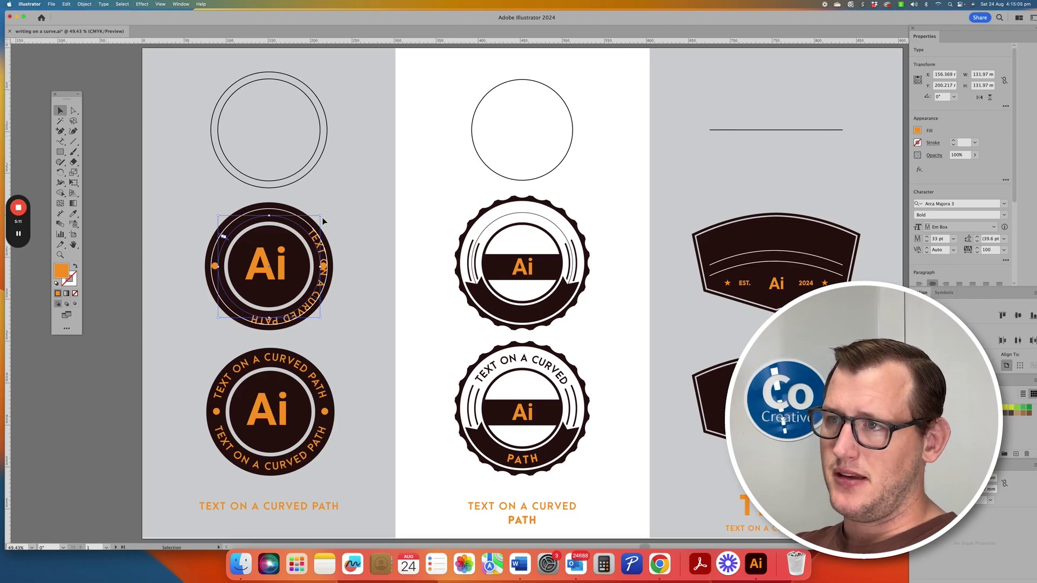
left_click_drag(248, 185, 196, 254)
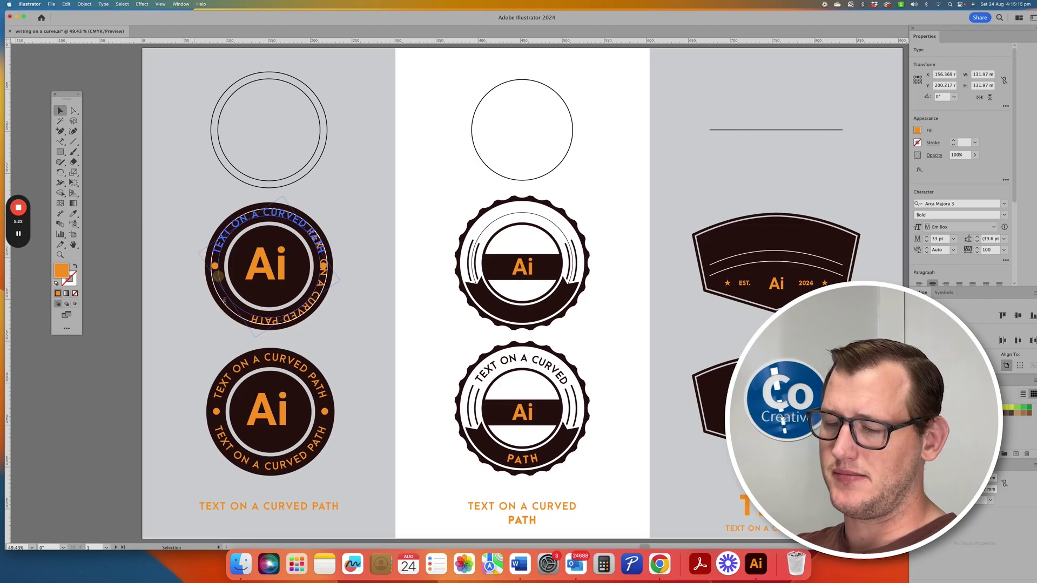
left_click_drag(216, 302, 265, 208)
left_click(281, 244)
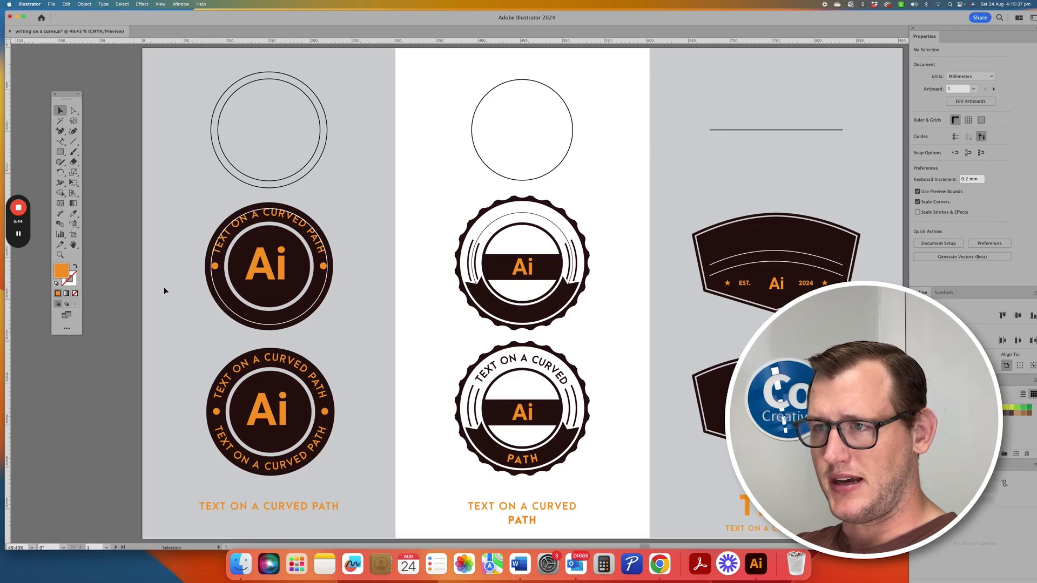
Paste the copied phrase onto the badge's outer thin circle and flip it inward so it curves along the bottom.
left_click(62, 143)
left_click(219, 297)
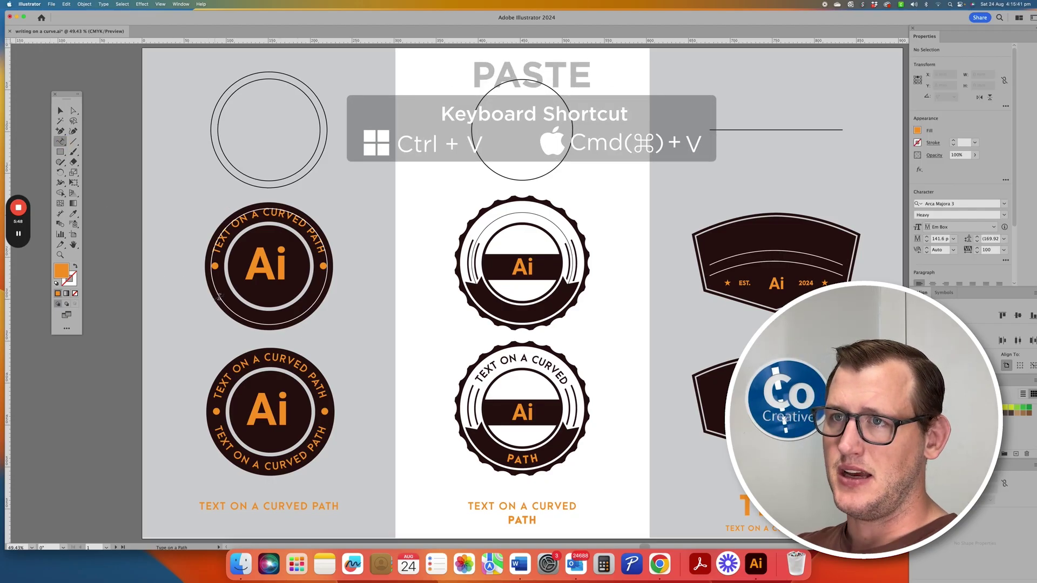
left_click(220, 296)
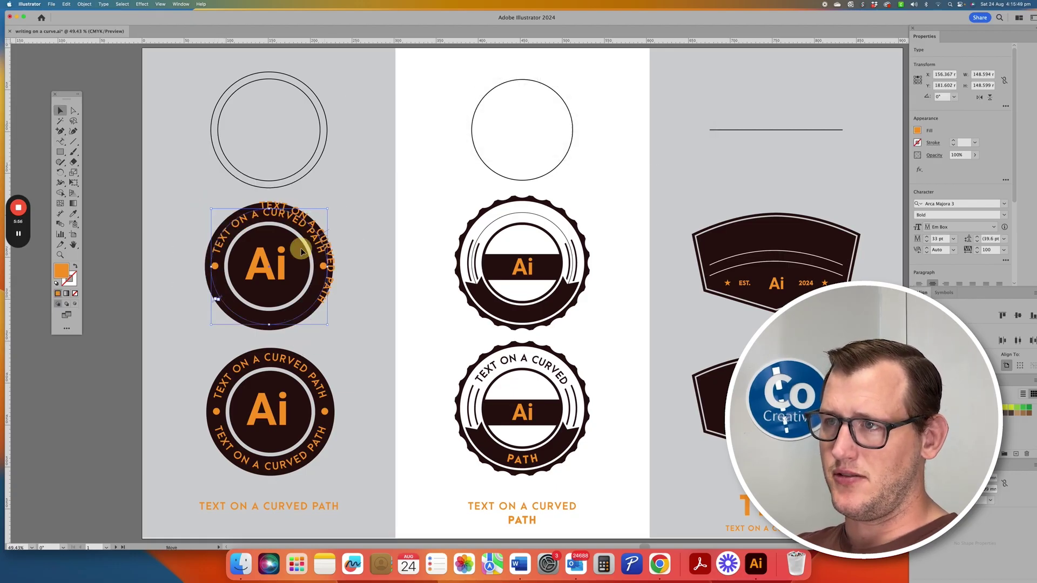
left_click_drag(299, 246, 267, 314)
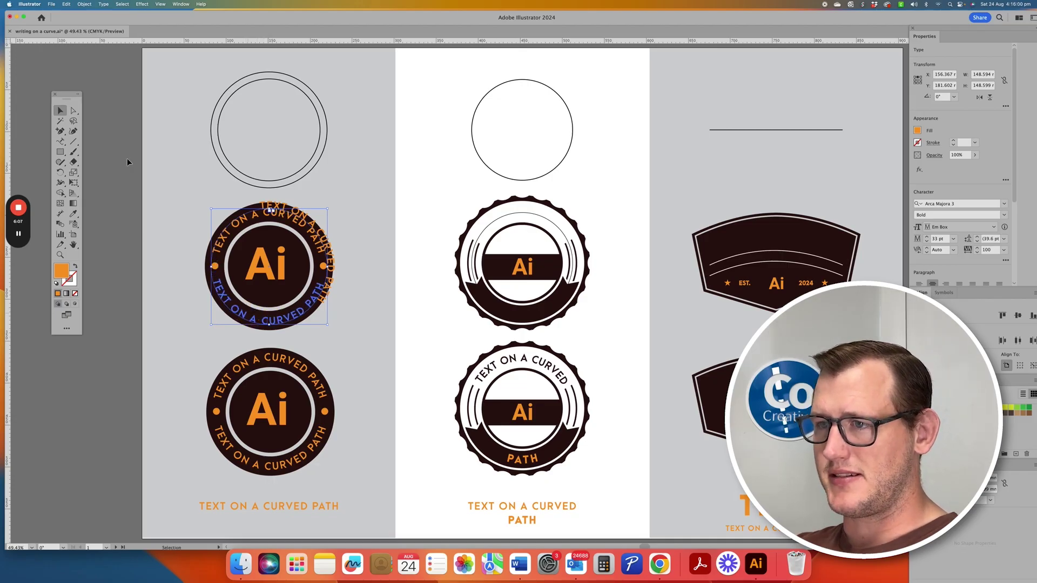
left_click(316, 166)
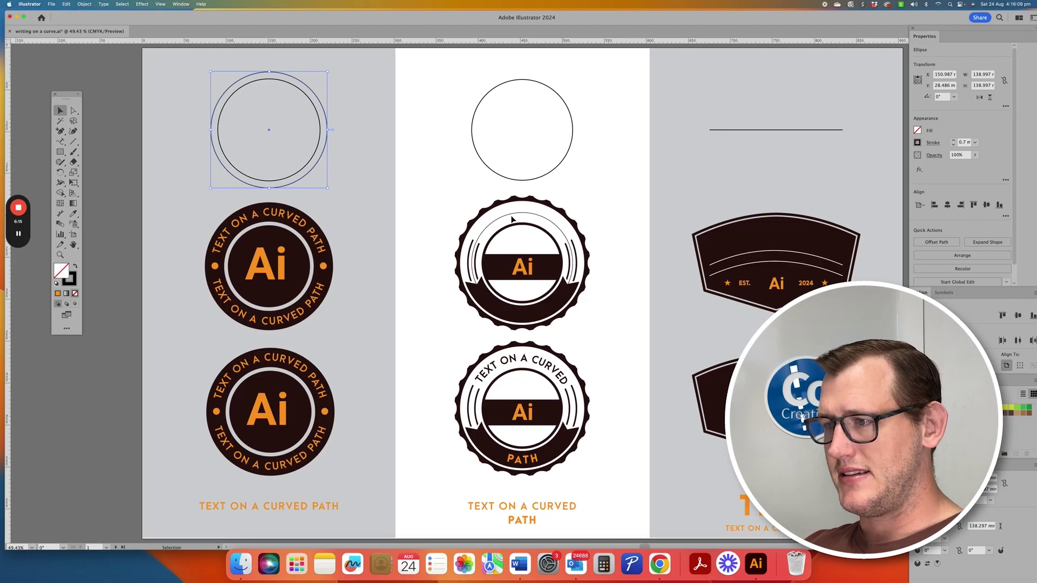
Copy "TEXT ON A CURVED" from below the middle badges and paste it along the upper middle badge's thin circle with Type on a Path.
double_click(509, 506)
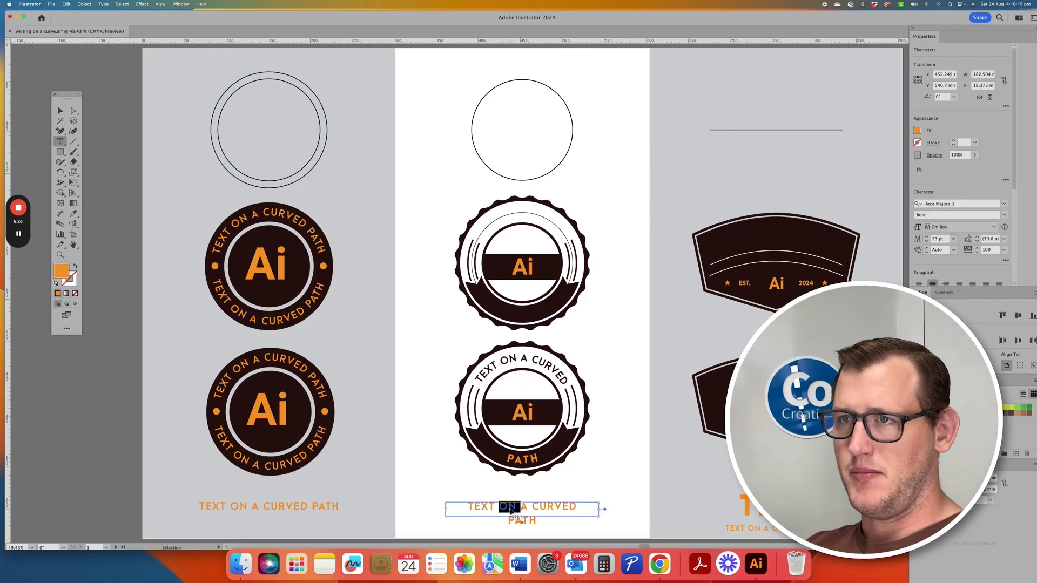
triple_click(510, 506)
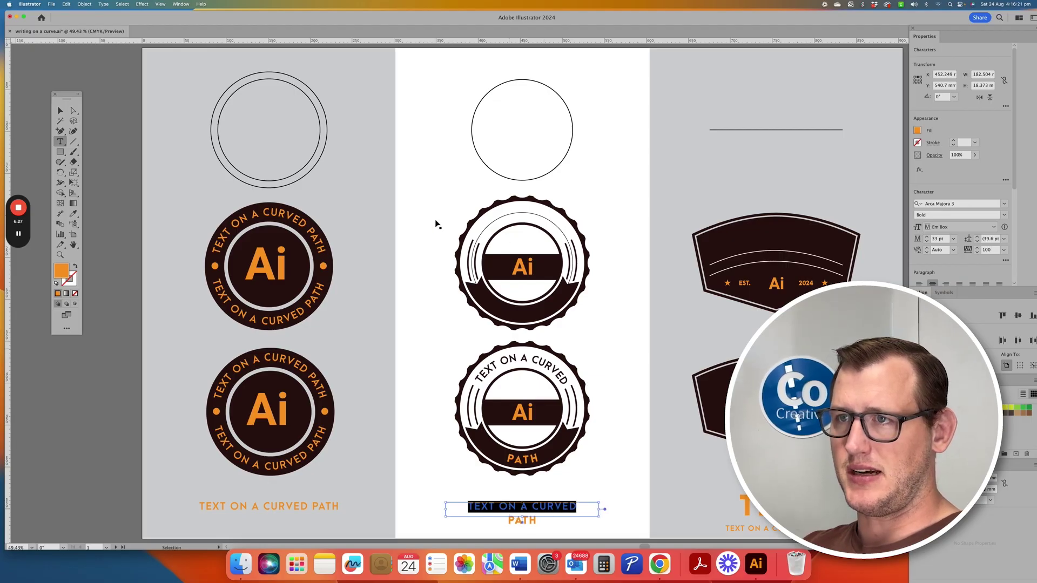
left_click_drag(60, 142, 81, 163)
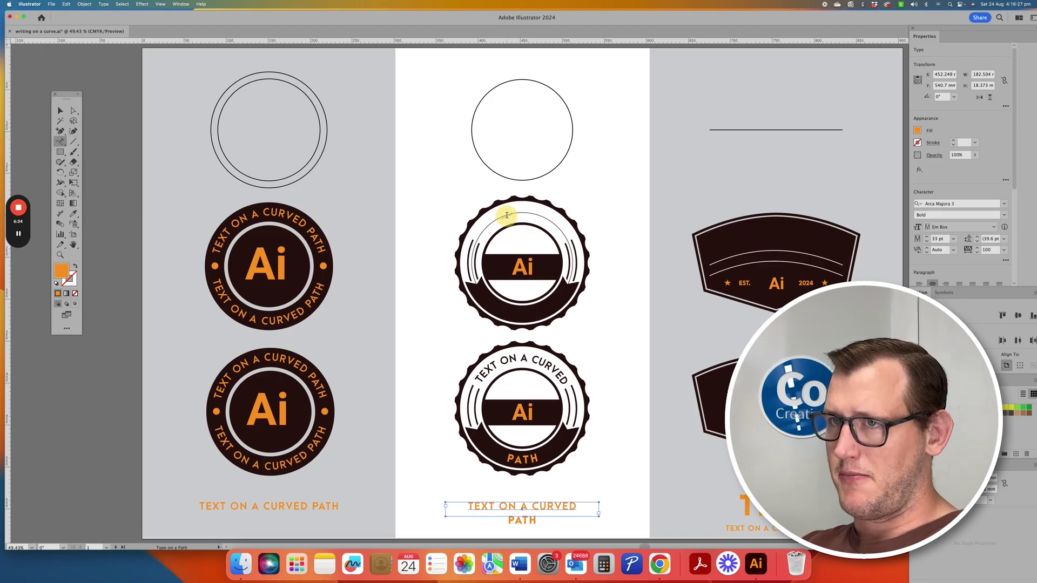
left_click(507, 215)
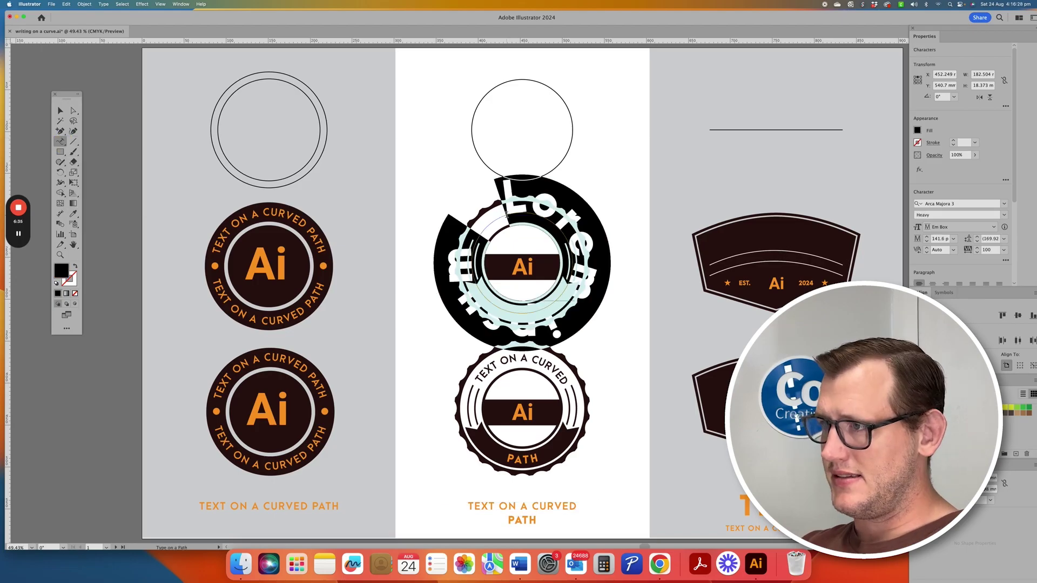
key("super+v")
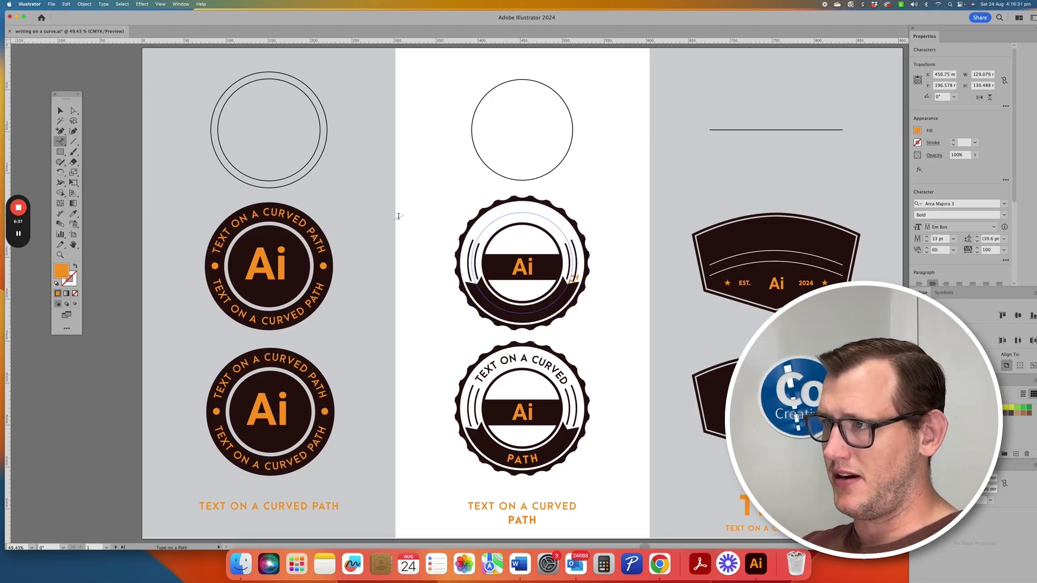
Rotate the pasted path text by about 162° so it arcs across the top of the upper middle badge.
key("Escape")
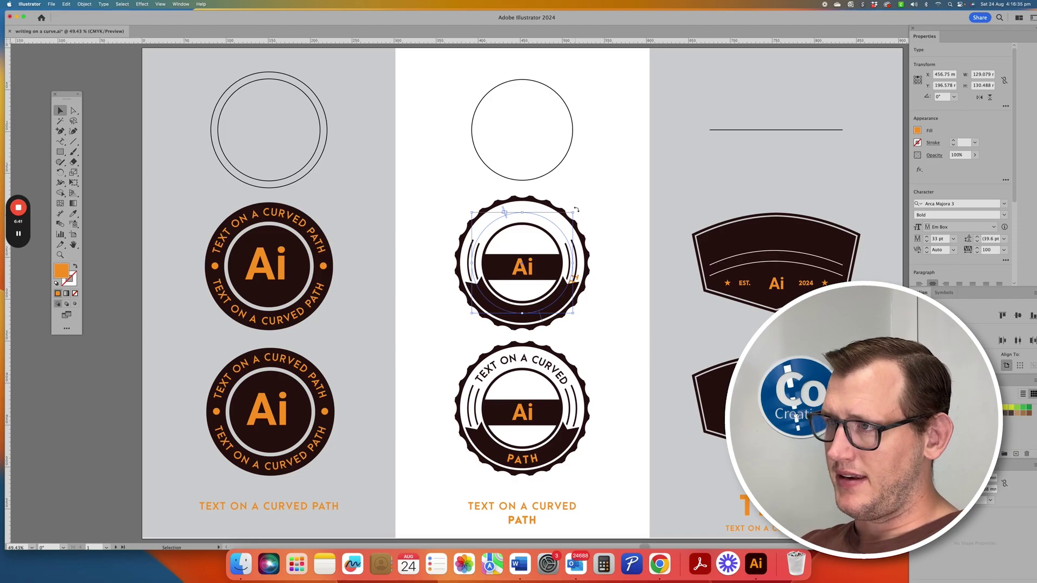
left_click_drag(574, 208, 496, 277)
Show the full character settings and set the baseline shift of the middle badge's curved text to -14 pt.
left_click(972, 192)
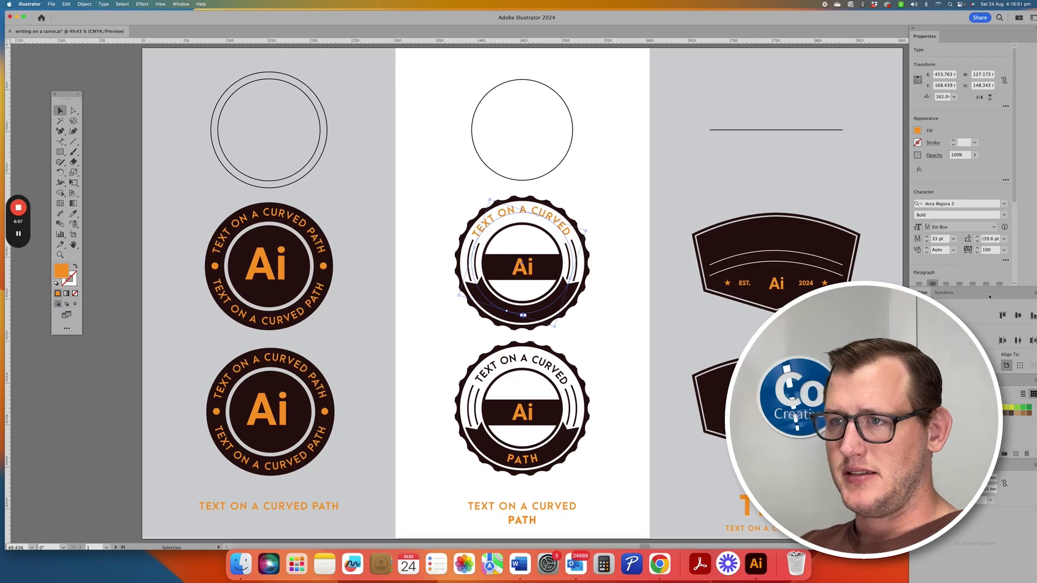
left_click_drag(989, 296, 971, 361)
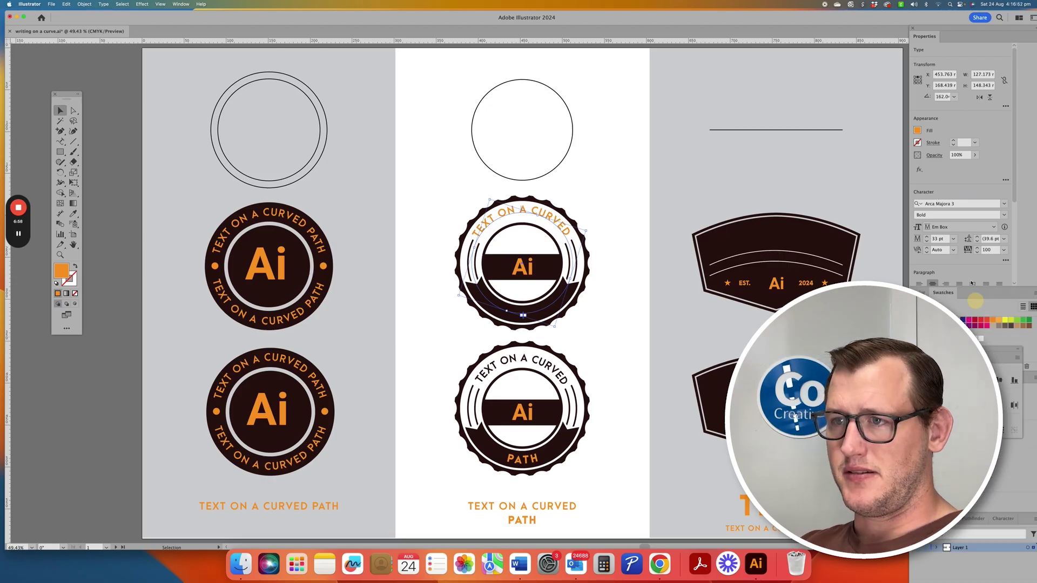
left_click(180, 4)
mouse_move(238, 393)
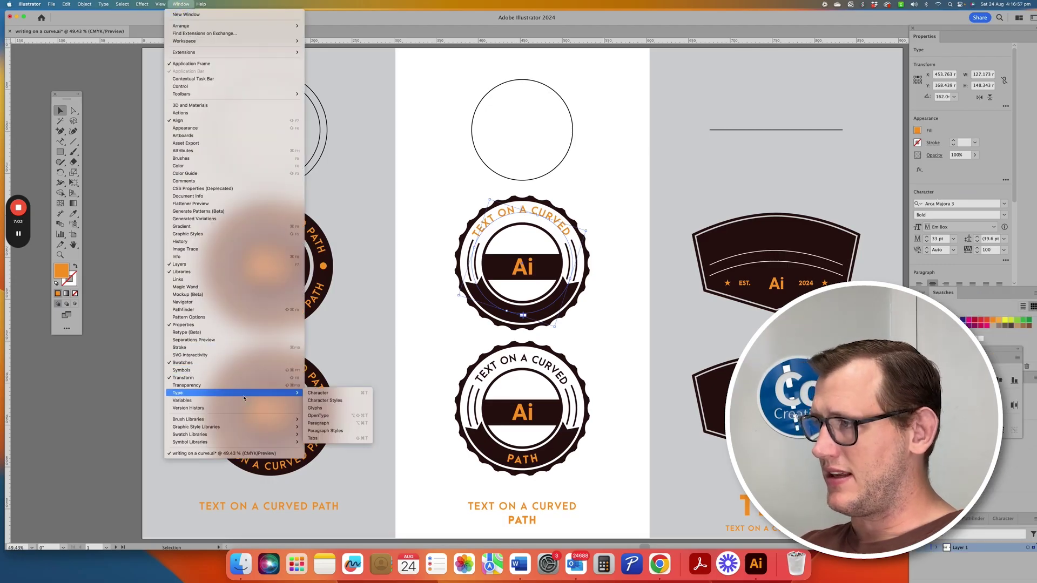
left_click(319, 392)
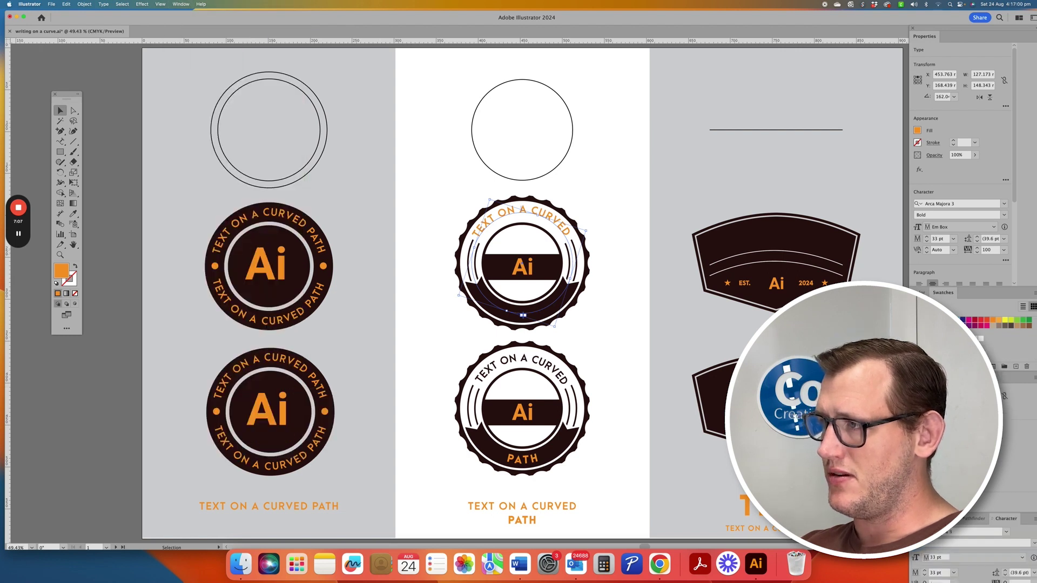
left_click(730, 273)
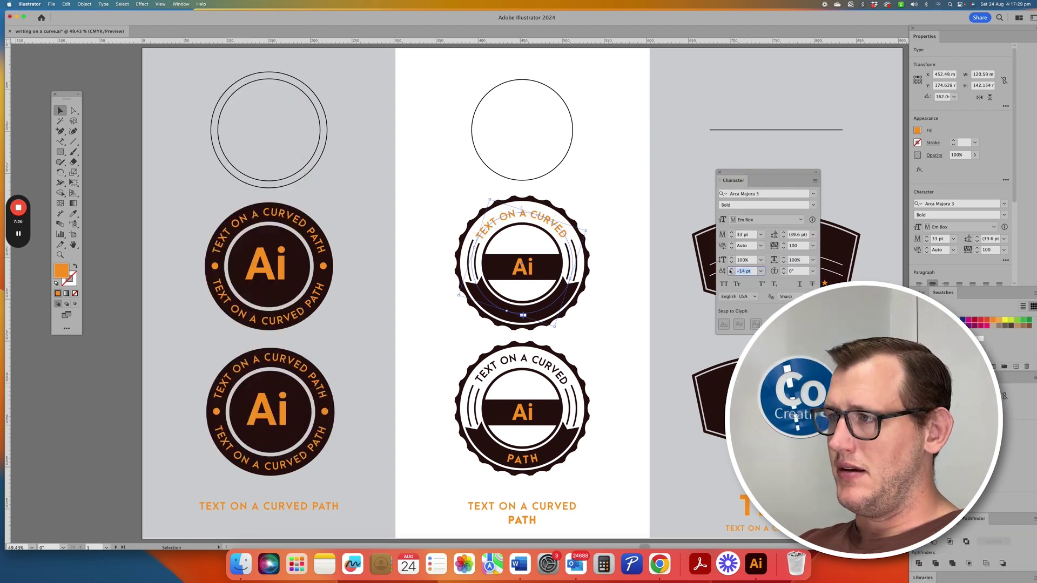
Reset the upper middle badge text's baseline shift to 0 pt and lower it gradually to -11 pt.
type("0")
key("Return")
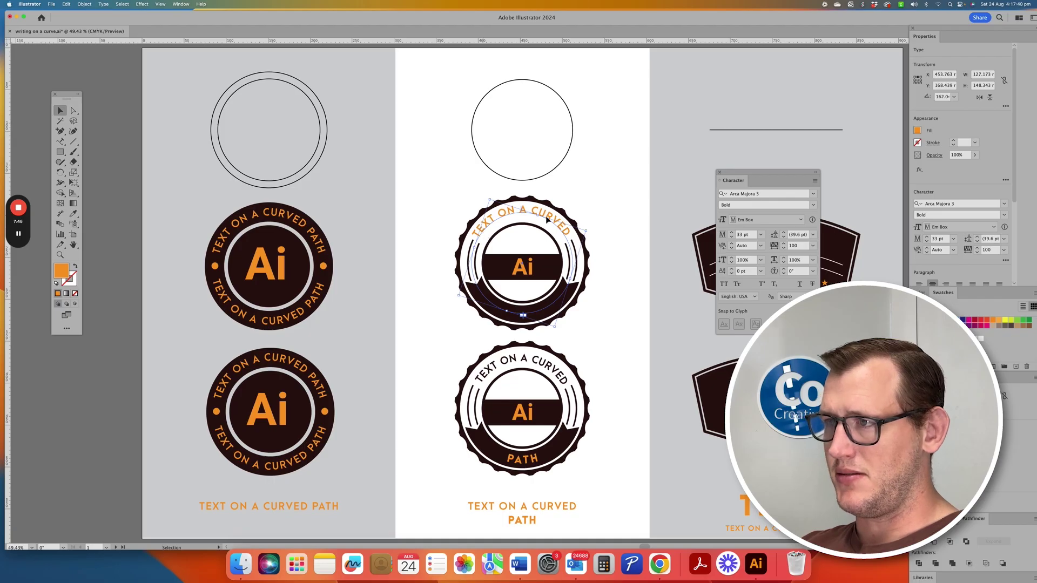
left_click(733, 274)
left_click(732, 274)
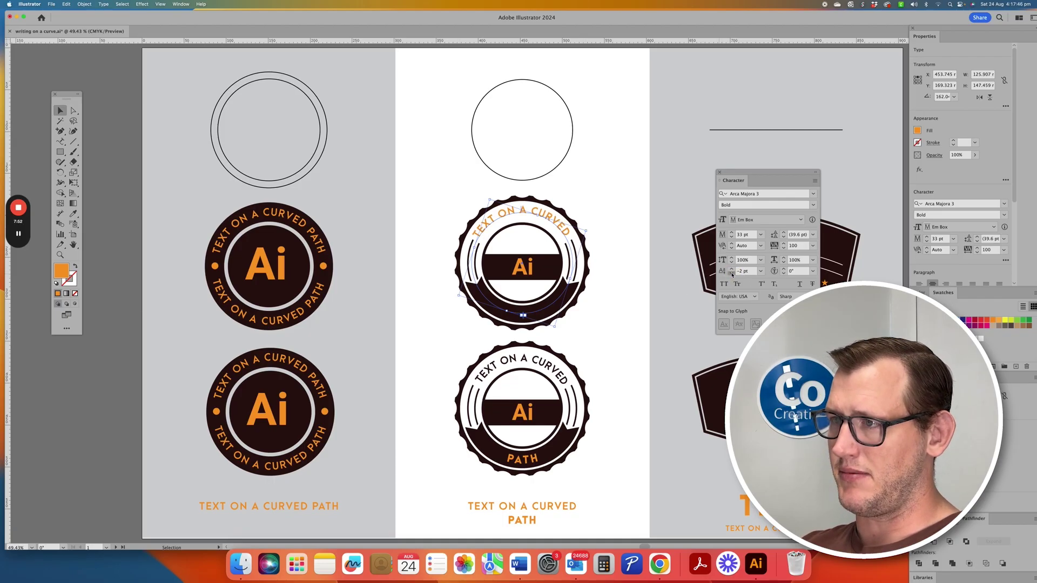
left_click(733, 274)
left_click(732, 274)
left_click(732, 274)
left_click(732, 274)
left_click(732, 274)
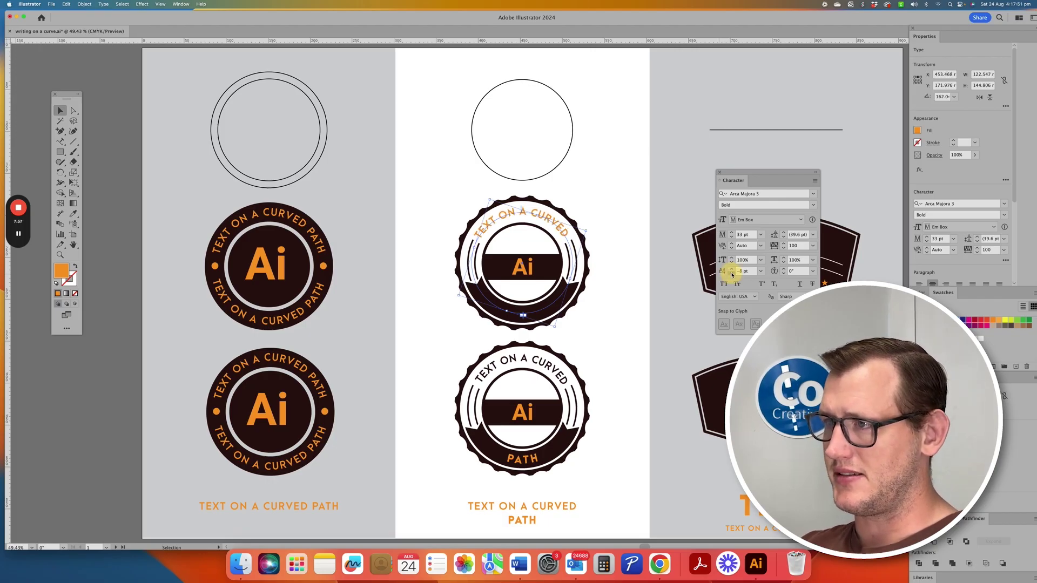
left_click(732, 274)
left_click(733, 273)
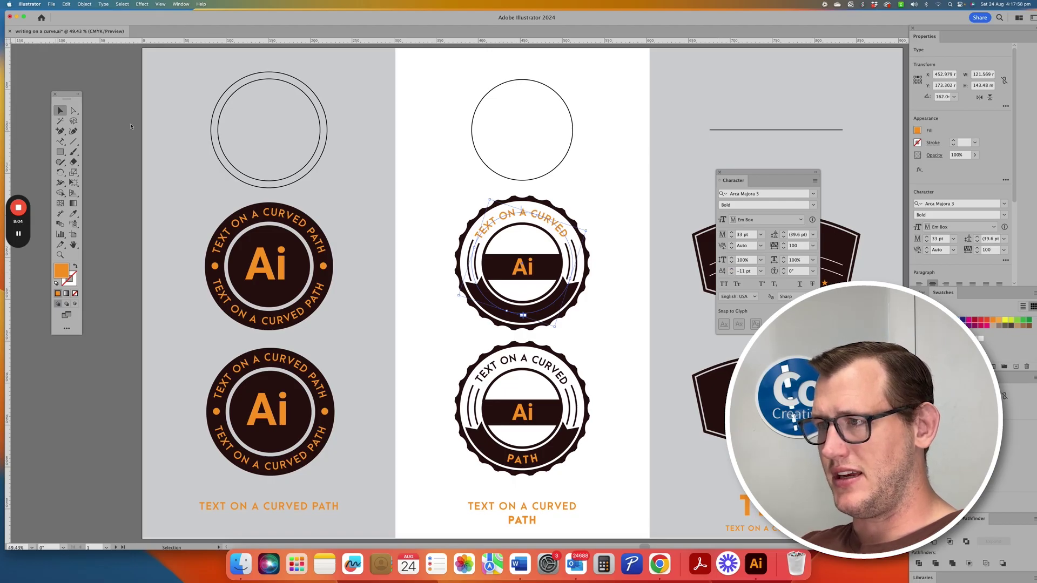
Duplicate the upper middle badge's curved text in place, bring the copy to the front and flip it along the lower ribbon.
left_click(469, 186)
left_click(510, 215)
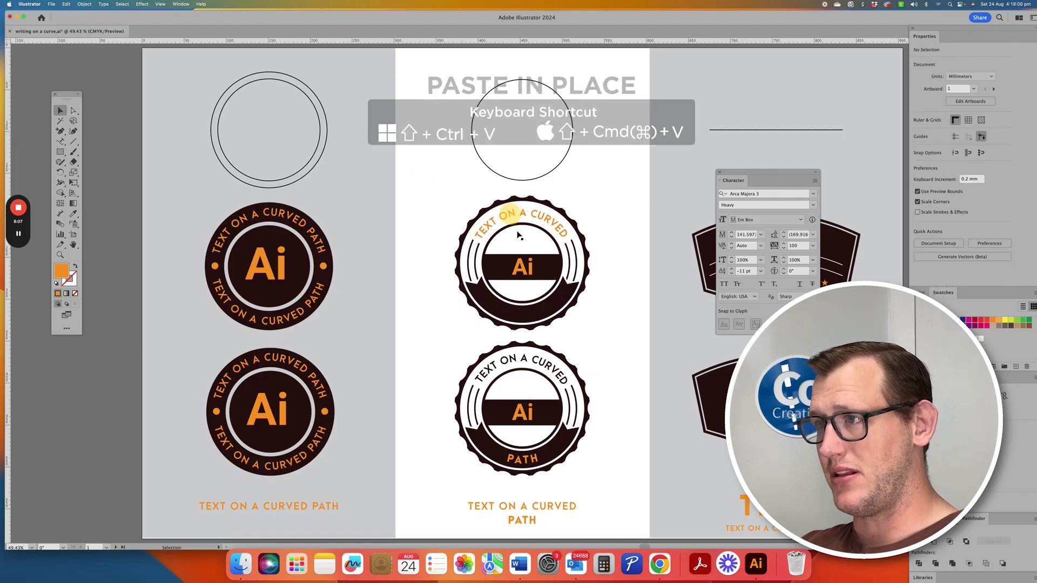
left_click(512, 216)
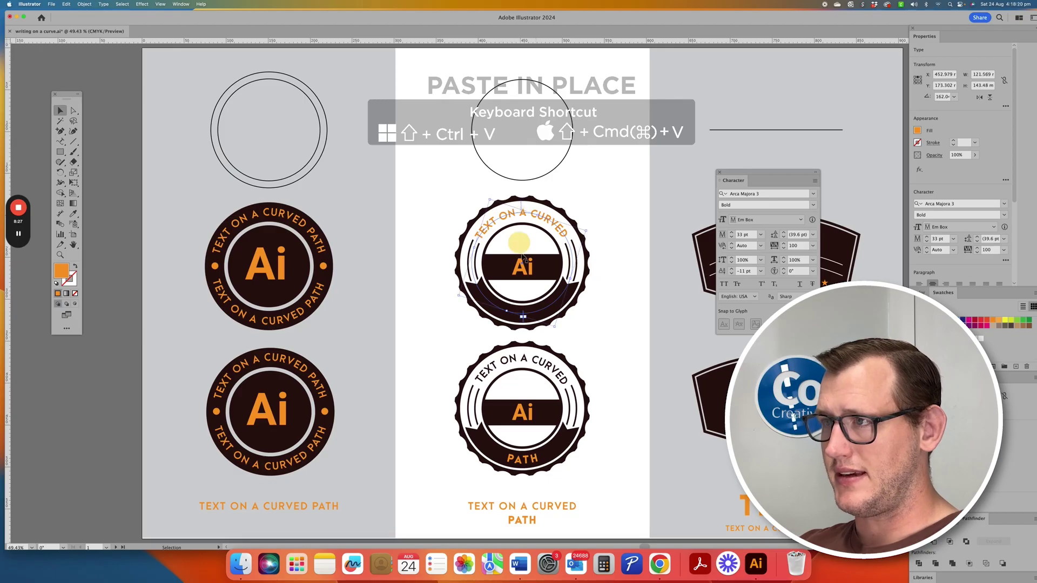
left_click(522, 264)
left_click(521, 207)
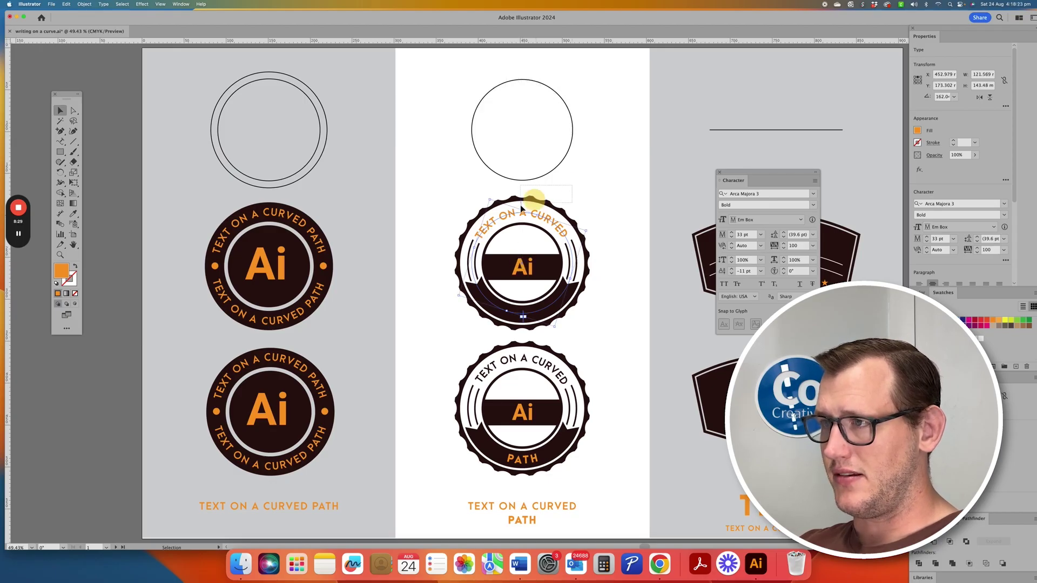
left_click(522, 213)
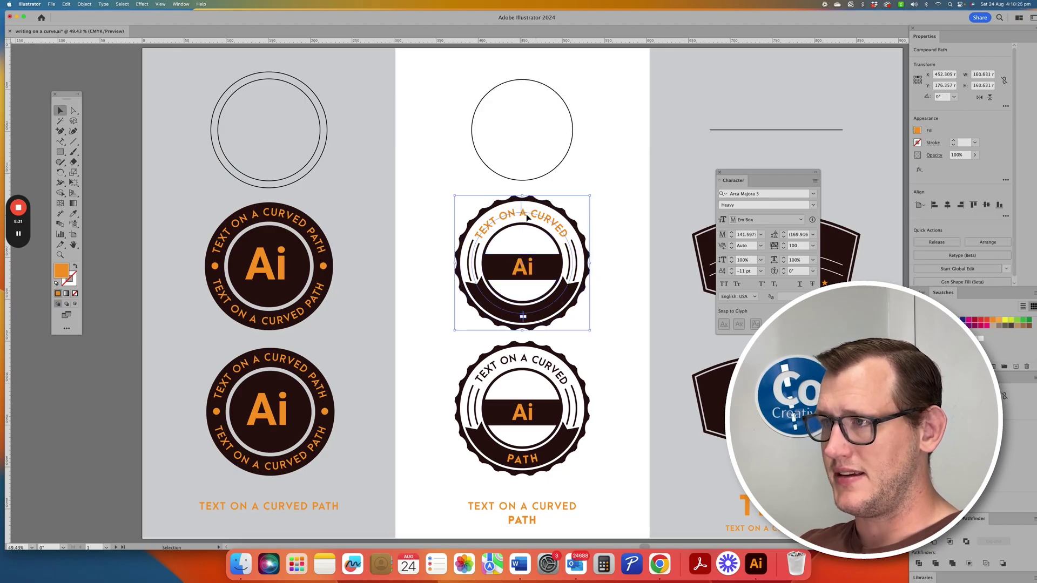
left_click_drag(522, 216, 590, 230)
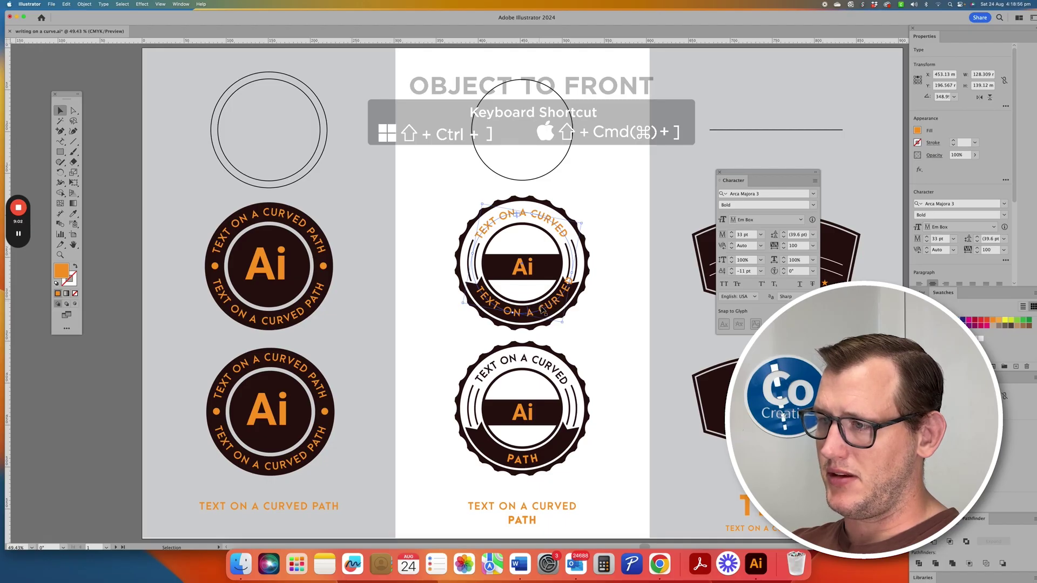
Select the word "PATH" in the text below the middle badges.
left_click(523, 459)
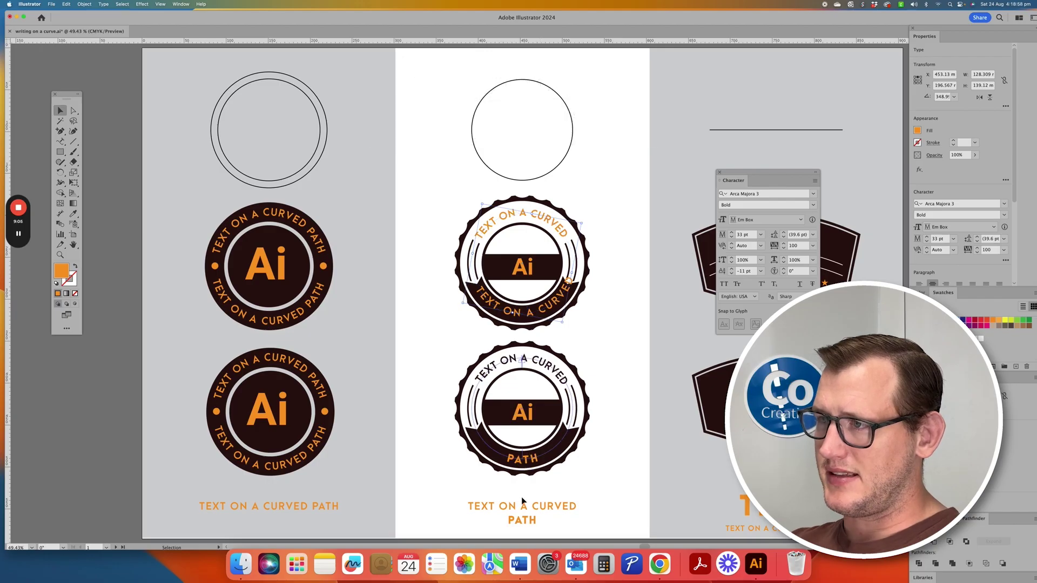
left_click(520, 522)
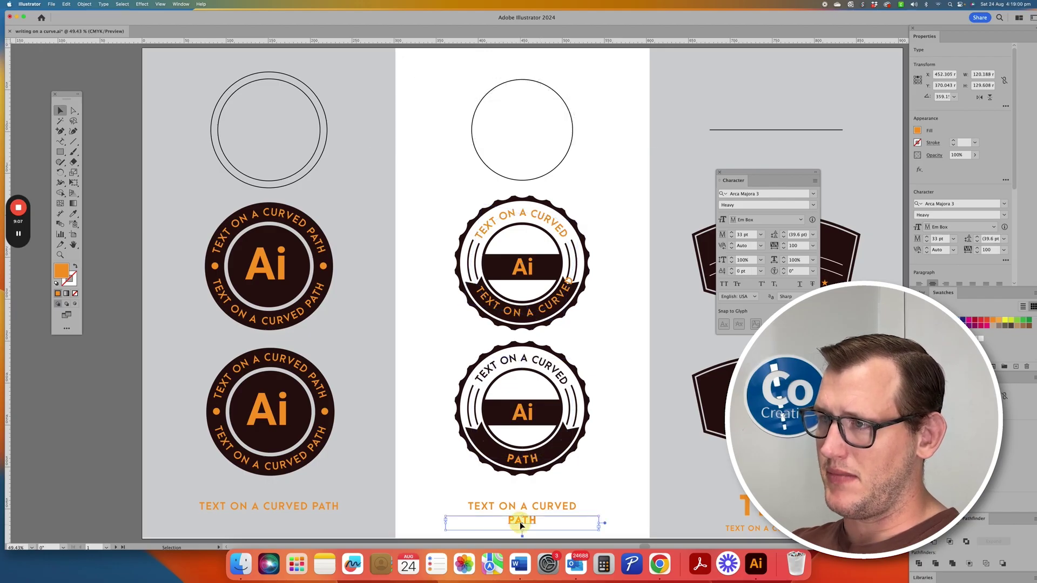
key("t")
double_click(519, 521)
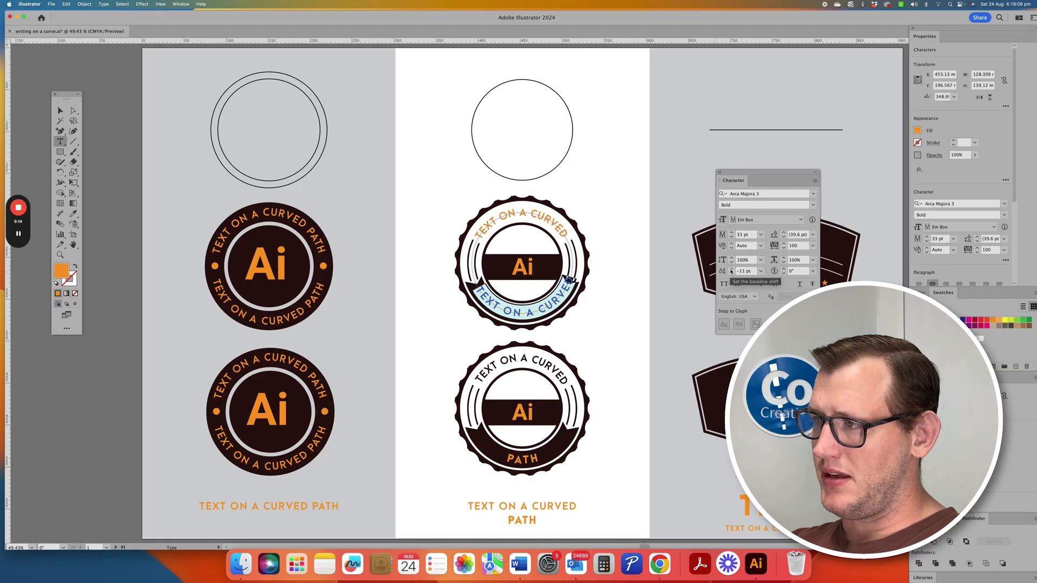
Set the ribbon text's baseline shift to -15 pt and undo the accidental conversion of the ribbon shape into a text area.
left_click(731, 269)
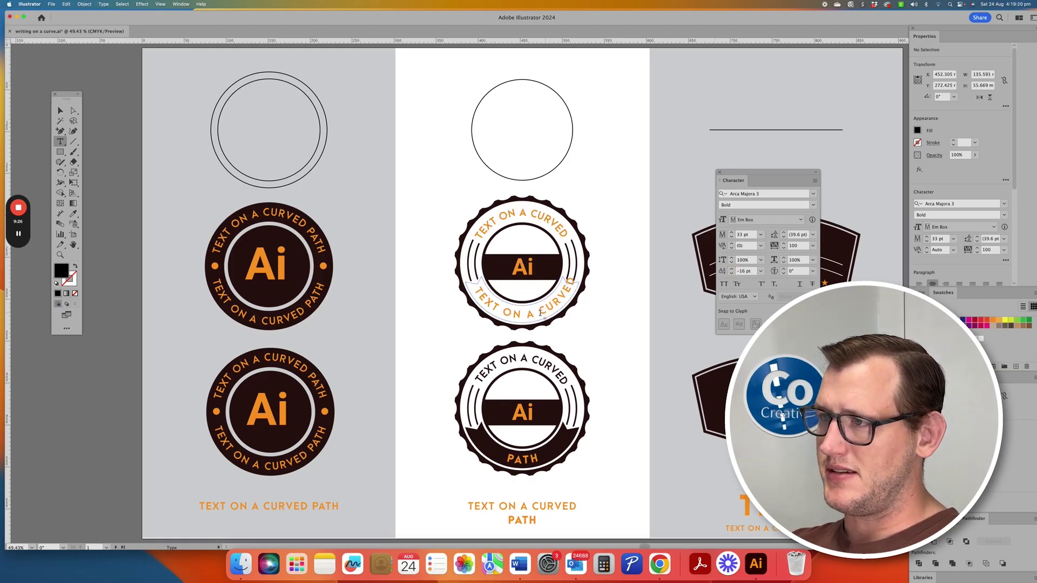
key("super+z")
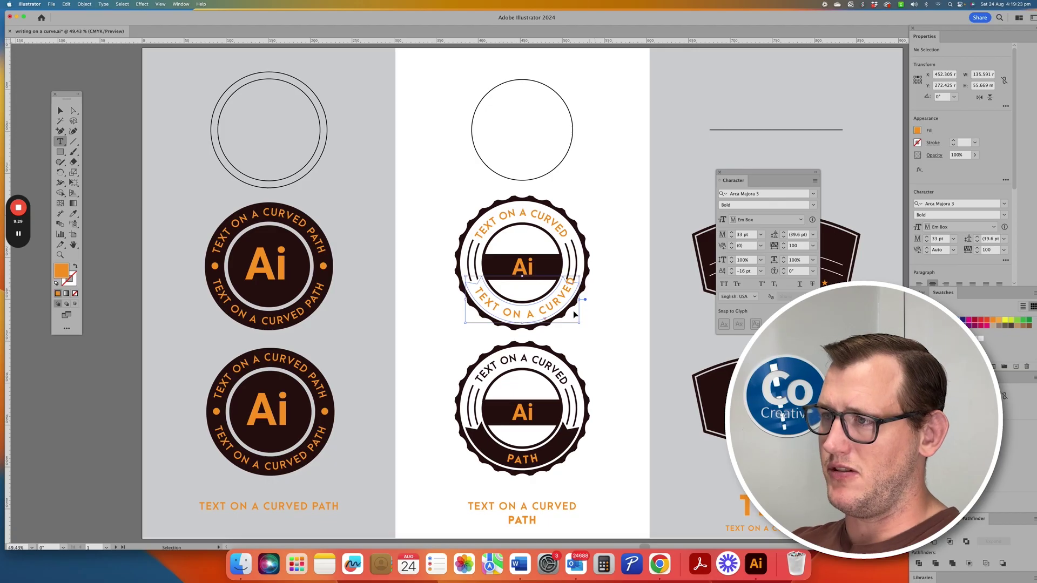
key("super+z")
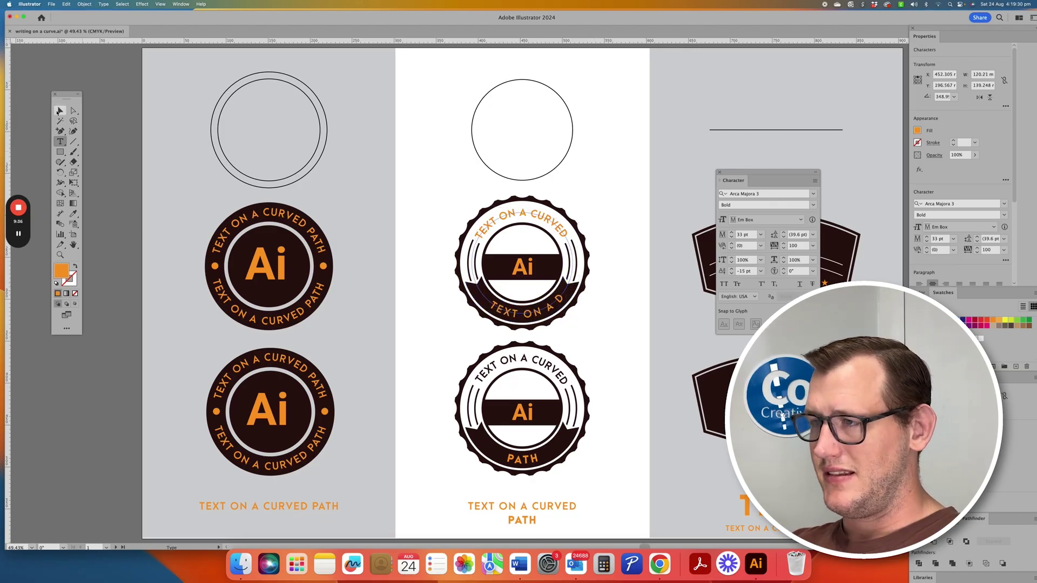
Rotate the "TEXT ON A D" path text so it is centred on the upper middle badge's ribbon, and deselect it.
left_click(505, 225)
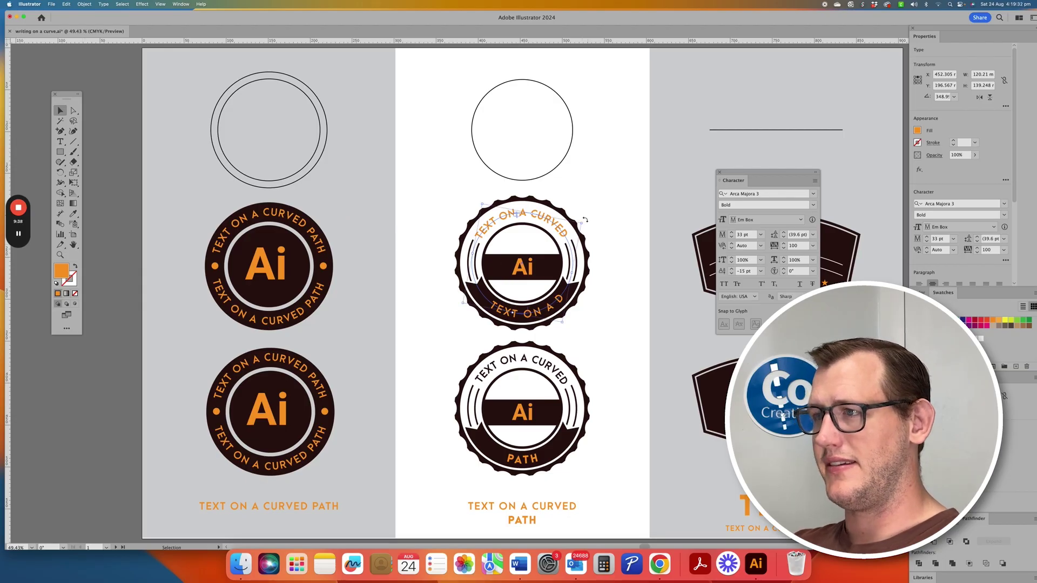
left_click_drag(584, 220, 606, 227)
left_click(633, 260)
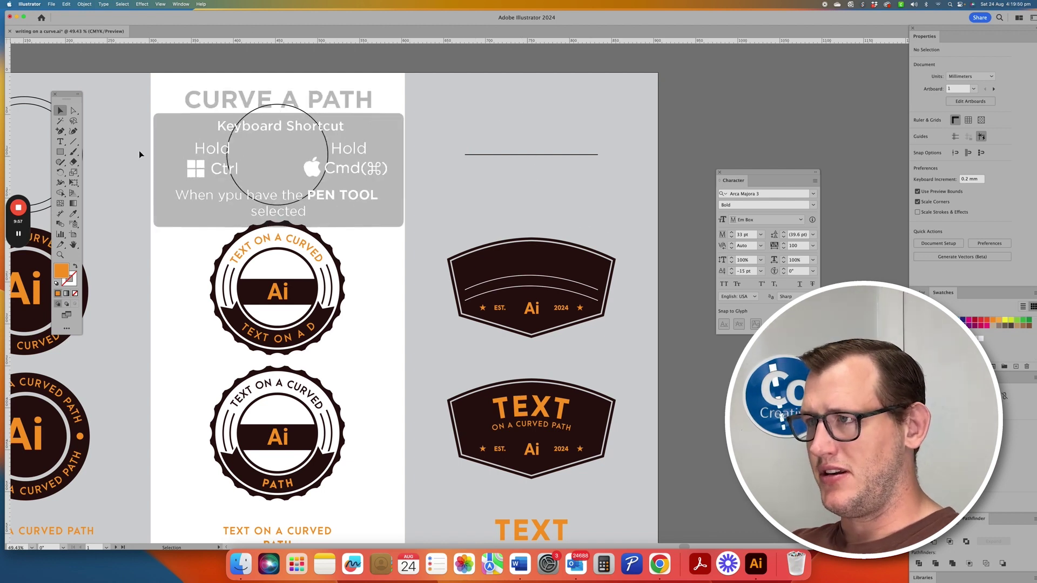
Bend the straight line above the shield badges into an upward arc about 18 mm high with the Pen tool.
left_click(60, 132)
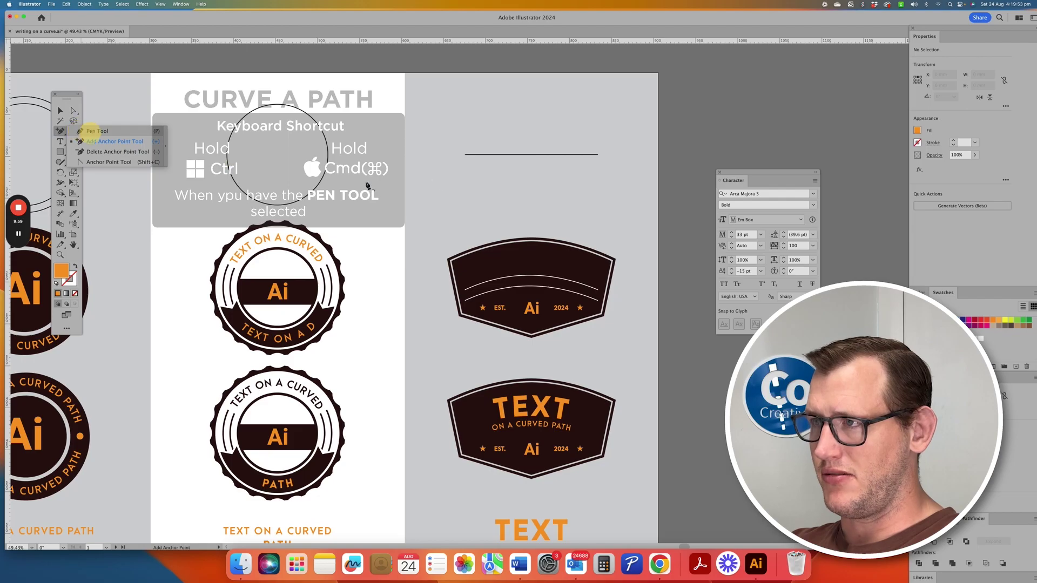
left_click(97, 131)
key("alt")
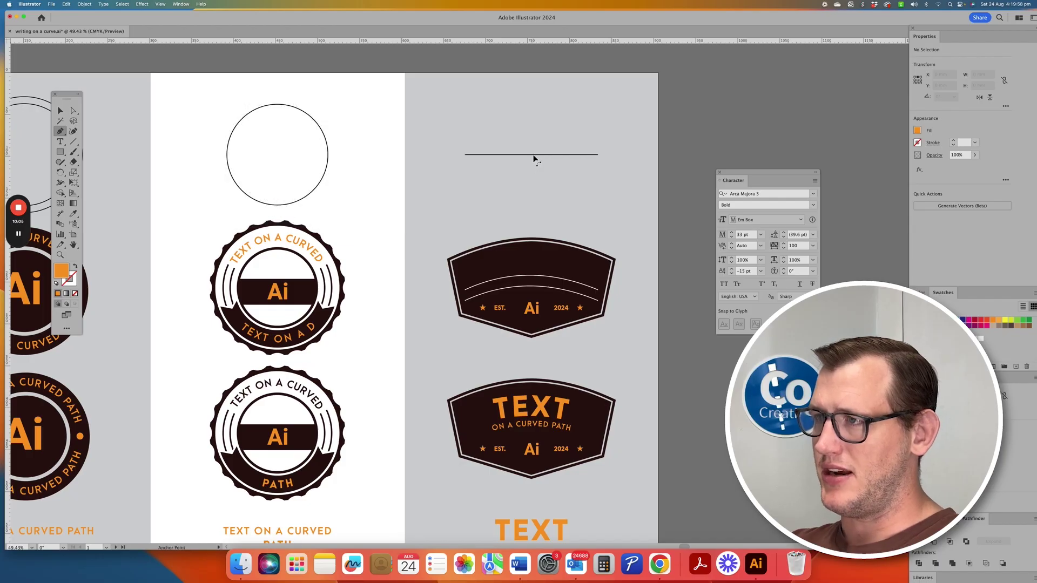
left_click_drag(534, 159, 532, 145)
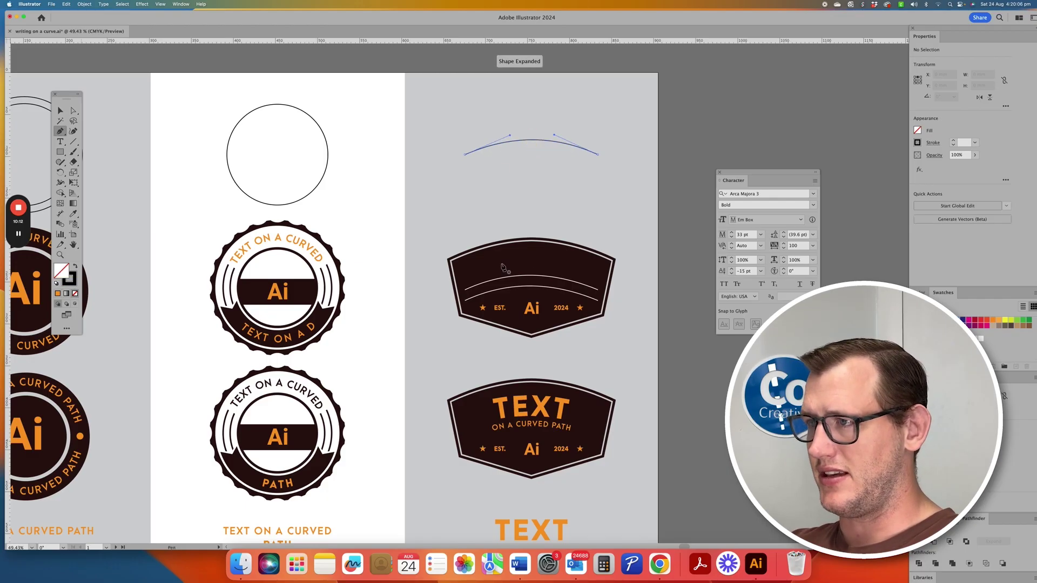
Copy the curved top edge of the upper shield badge with Direct Selection and move the pasted copy above the badge.
left_click(72, 112)
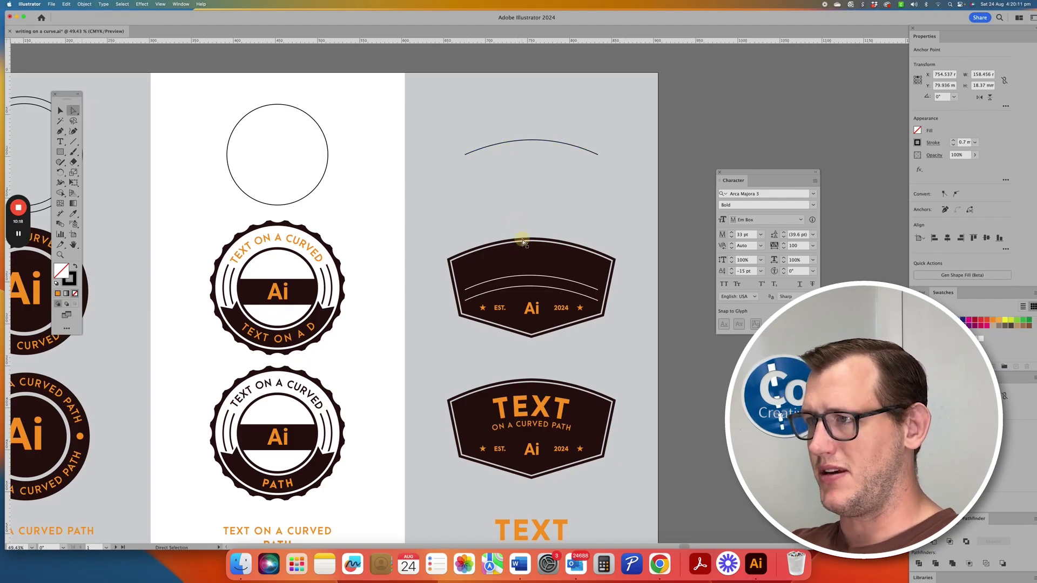
left_click(523, 241)
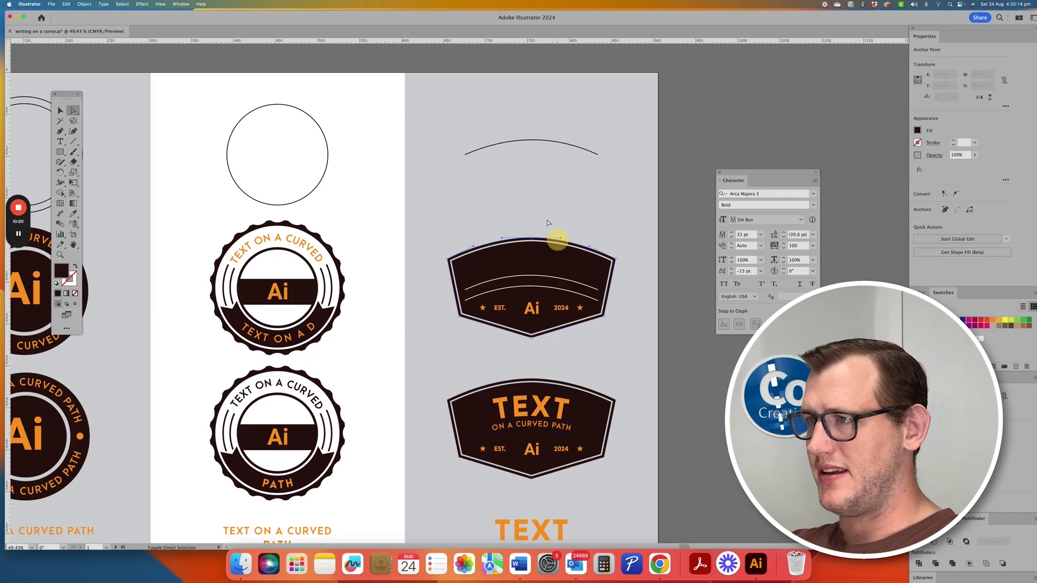
key("v")
key("a")
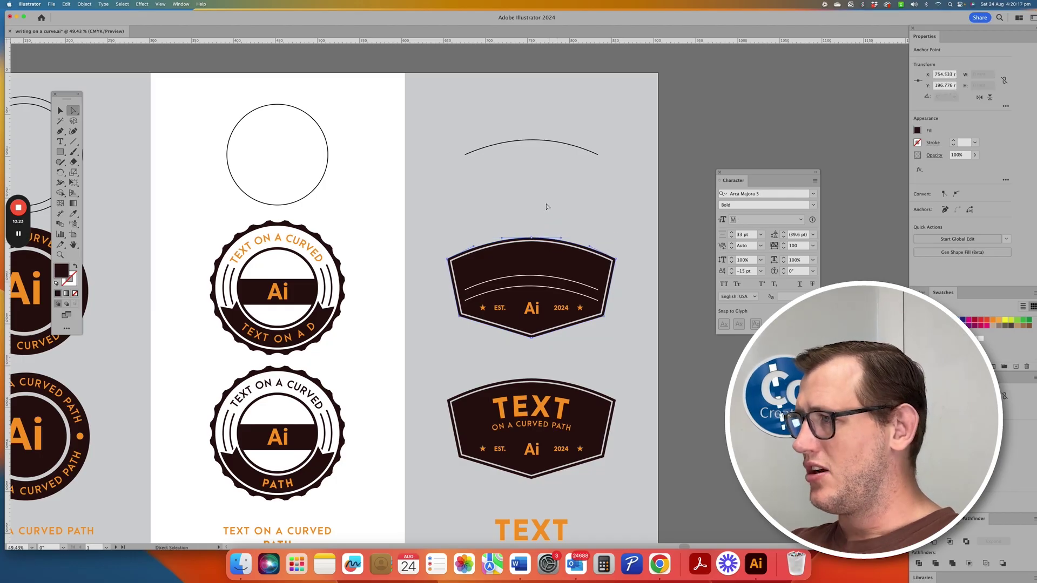
left_click(528, 286)
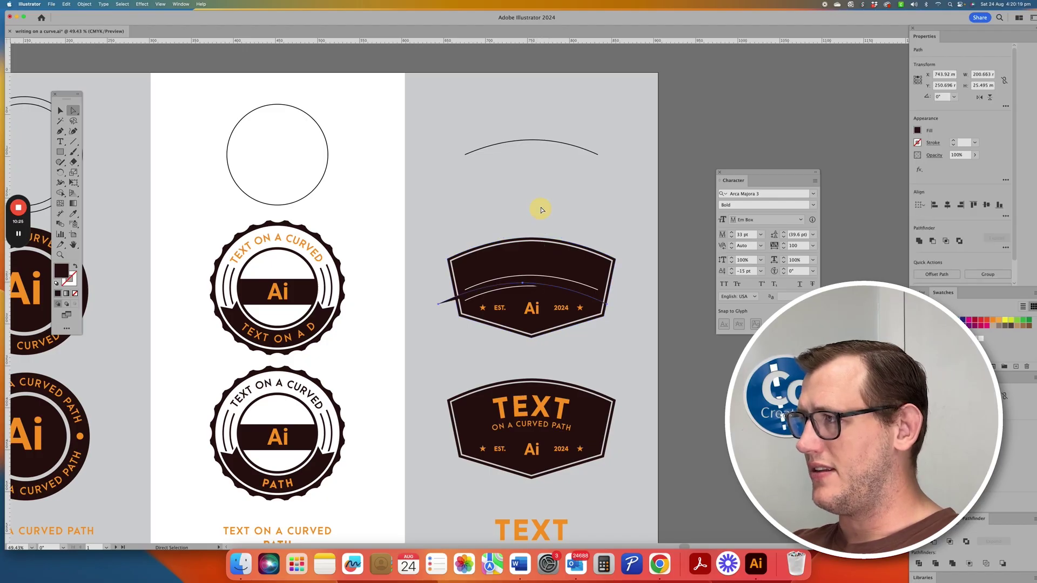
left_click_drag(541, 210, 557, 216)
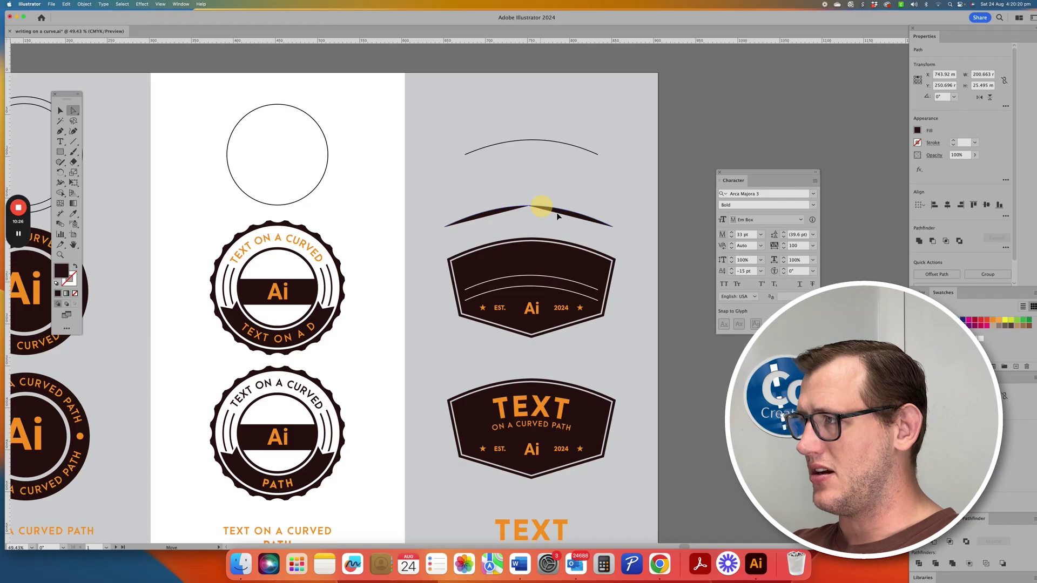
Give the copied arc a 1 mm stroke with no fill, and deselect it.
left_click(953, 141)
left_click(917, 130)
left_click(823, 161)
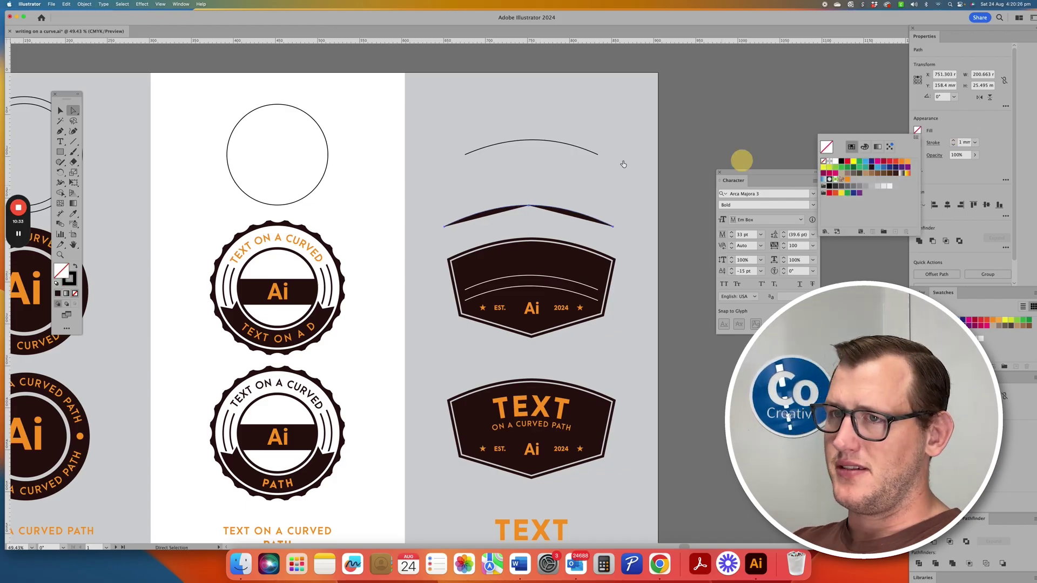
left_click(470, 189)
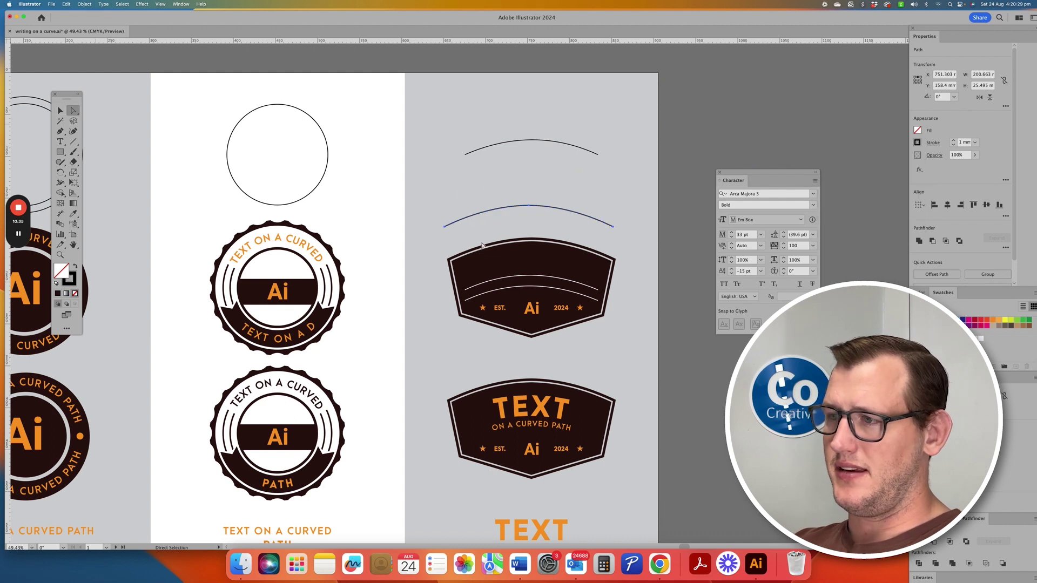
left_click(482, 243)
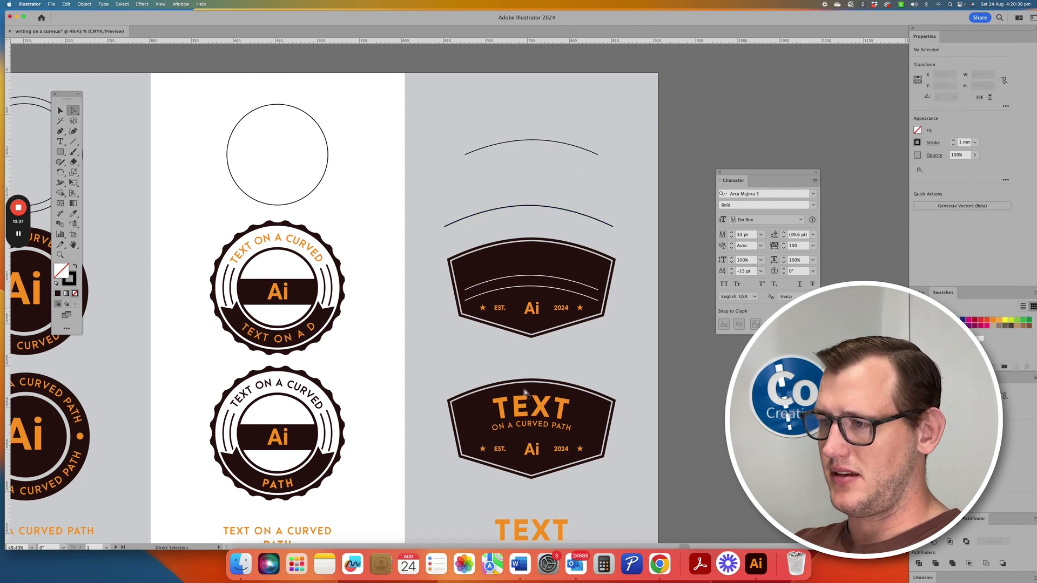
Copy "TEXT" from below the shield badges and paste it along the upper shield badge's top thin line with Type on a Path.
left_click(60, 142)
left_click(535, 529)
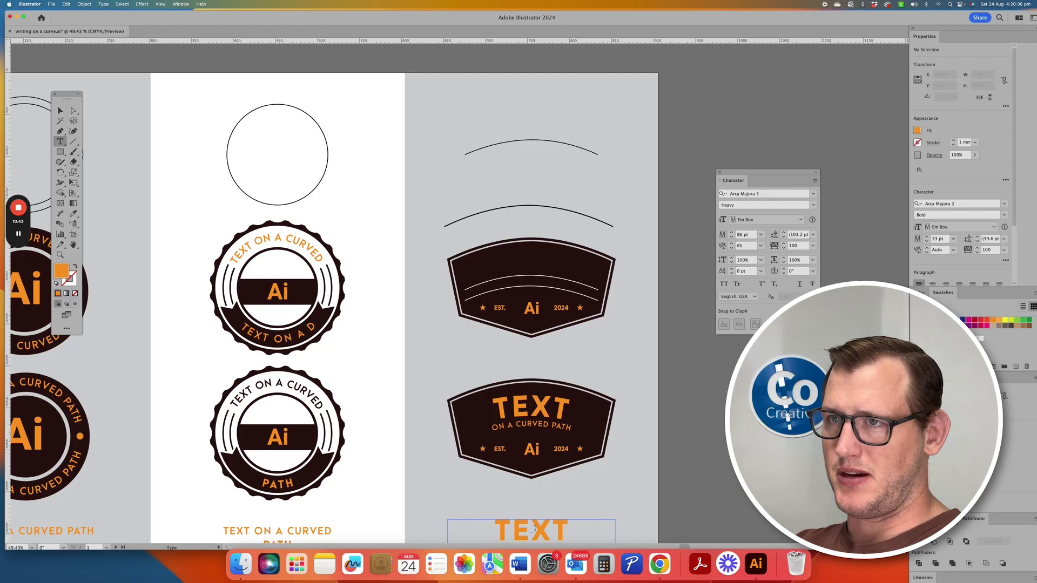
key("super+a")
key("Escape")
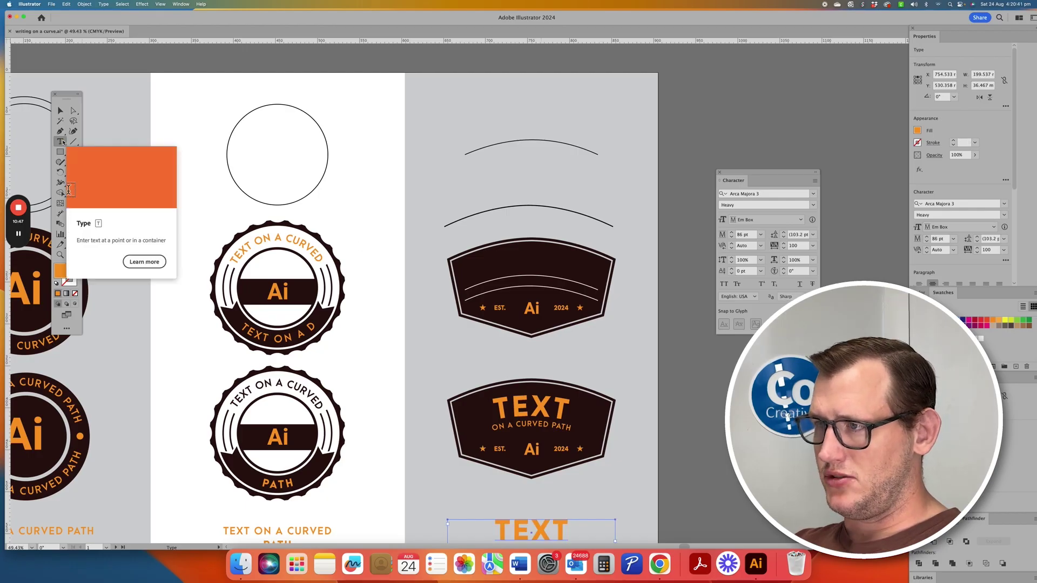
left_click_drag(60, 142, 98, 162)
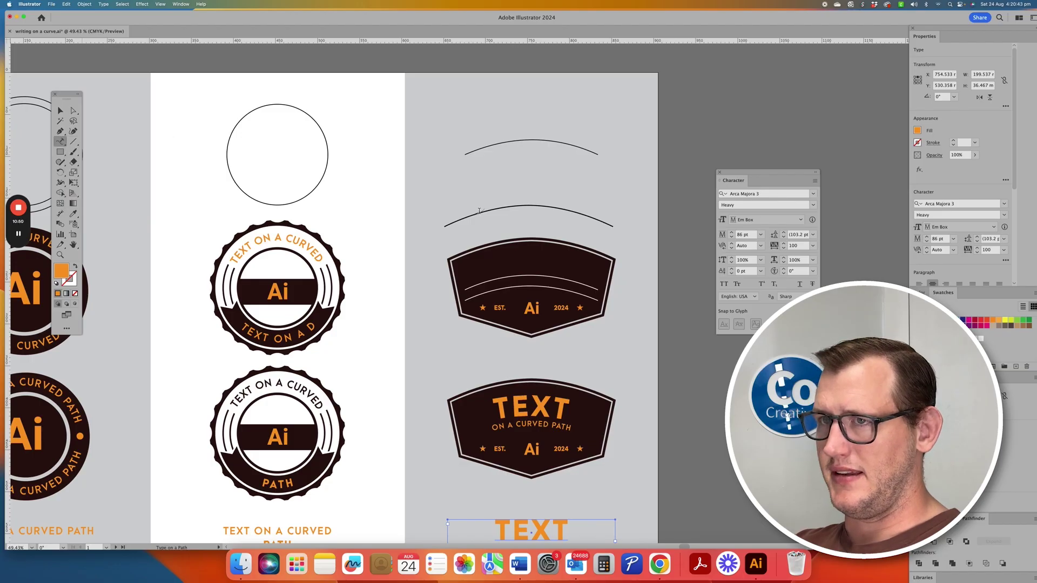
left_click(485, 282)
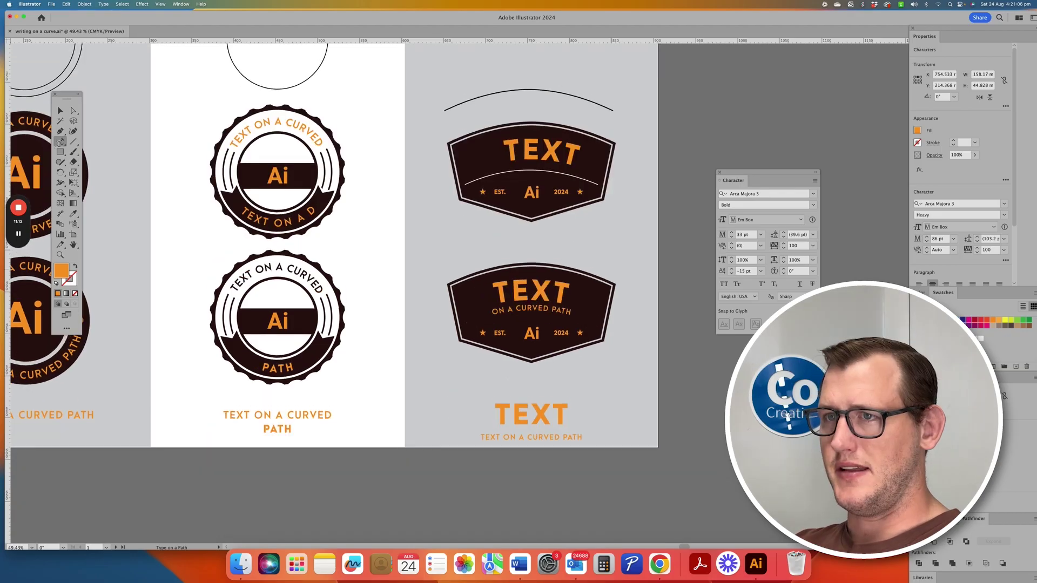
Copy "TEXT ON A CURVED PATH" from below the shield badges and paste it along the upper badge's inner curved line with Type on a Path.
scroll(60, 143, "up", 1)
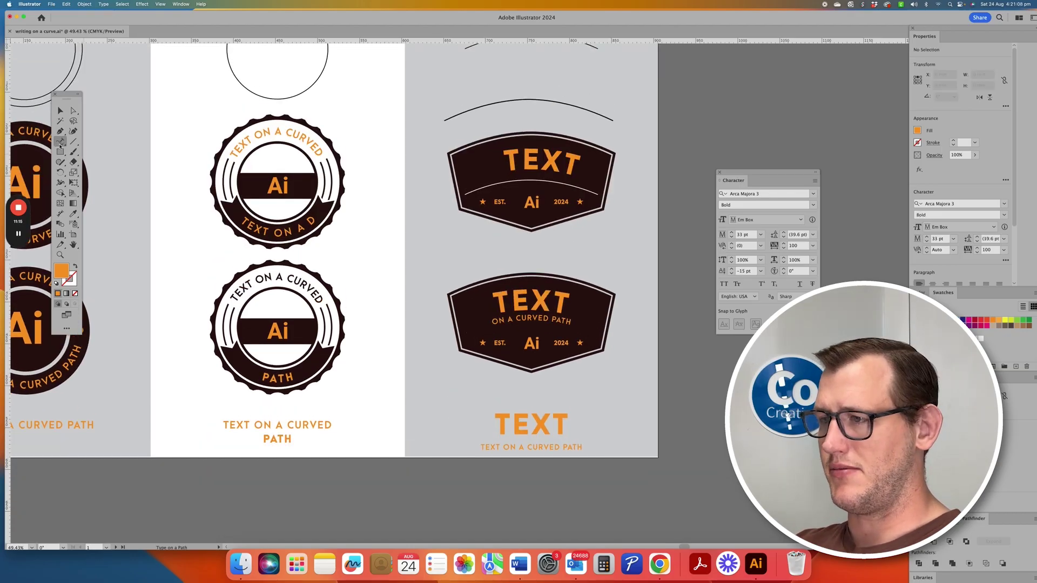
left_click_drag(60, 142, 86, 142)
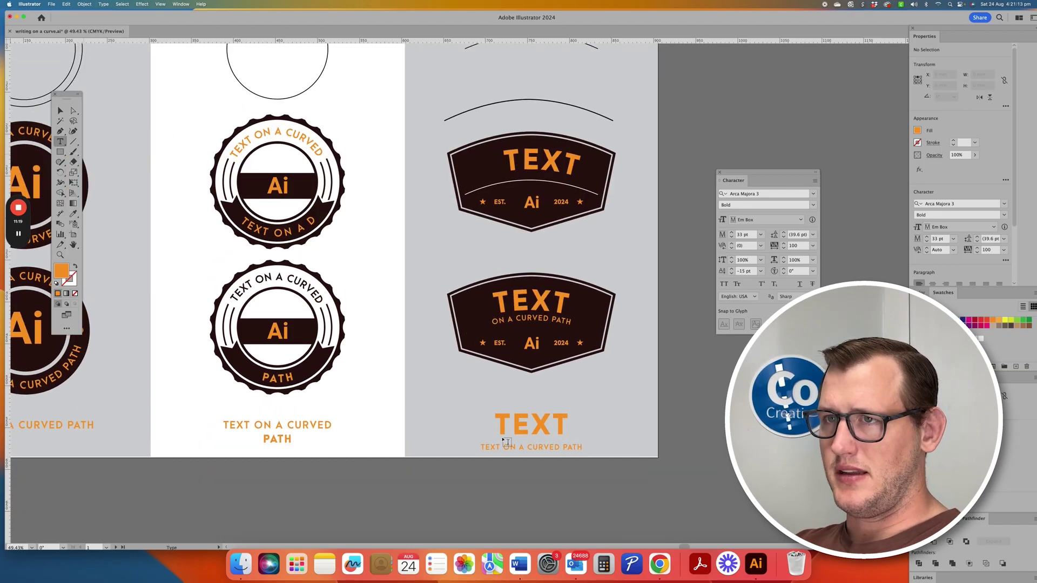
left_click(512, 448)
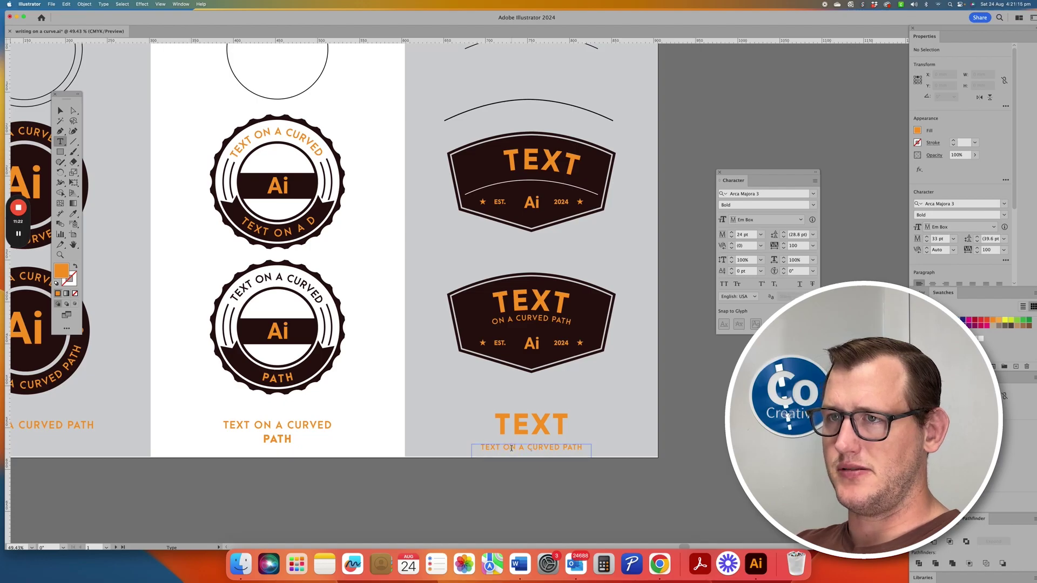
key("super+a")
key("Escape")
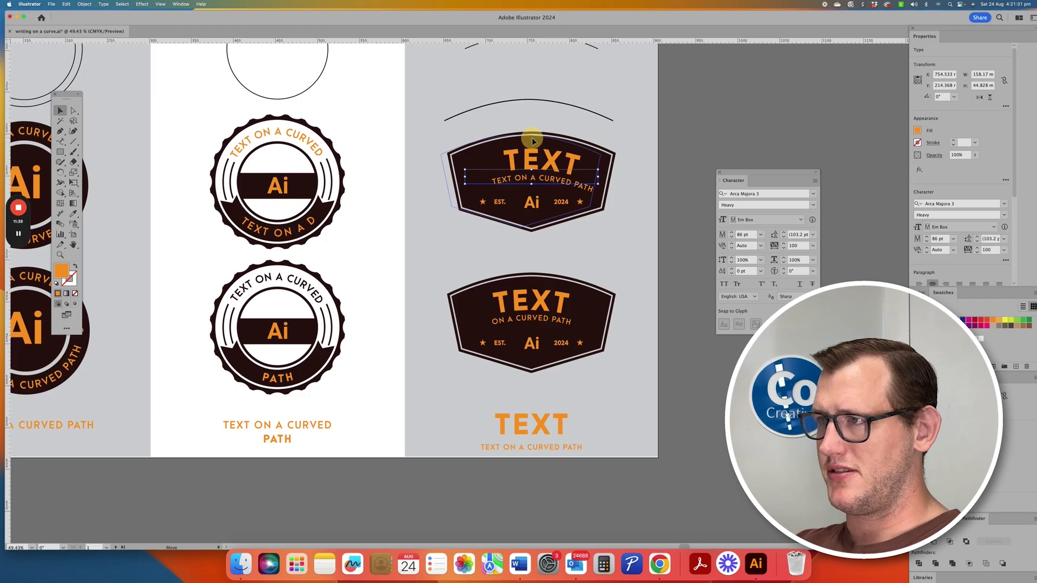
Slide "TEXT" along its curved path to centre it in the upper shield badge.
left_click_drag(533, 138, 522, 136)
key("super+z")
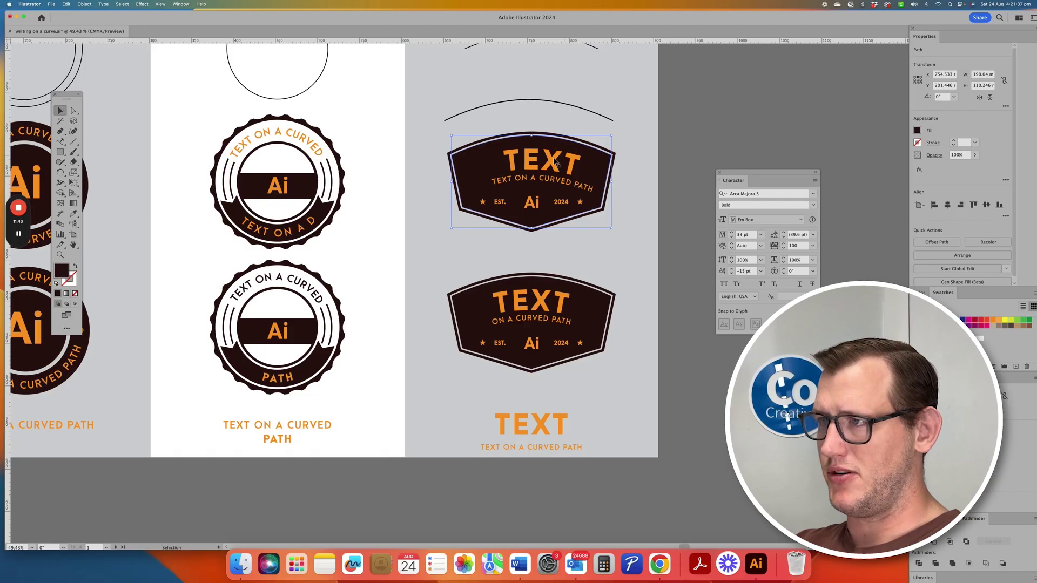
left_click(479, 165)
left_click_drag(541, 140, 533, 139)
Slide "TEXT ON A CURVED PATH" along its curve to centre it beneath "TEXT" in the upper shield badge, and deselect it.
left_click(546, 181)
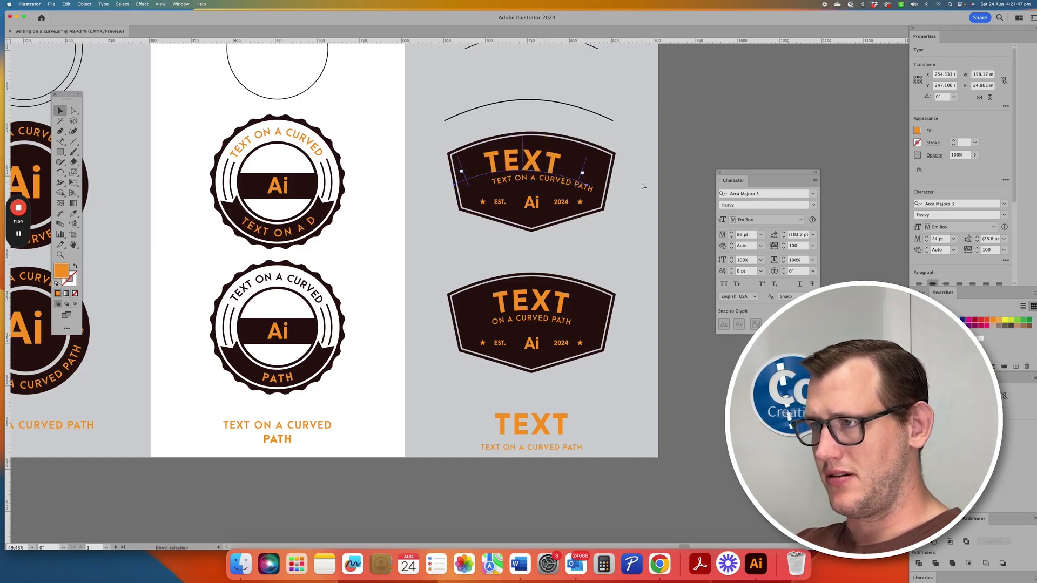
key("super+z")
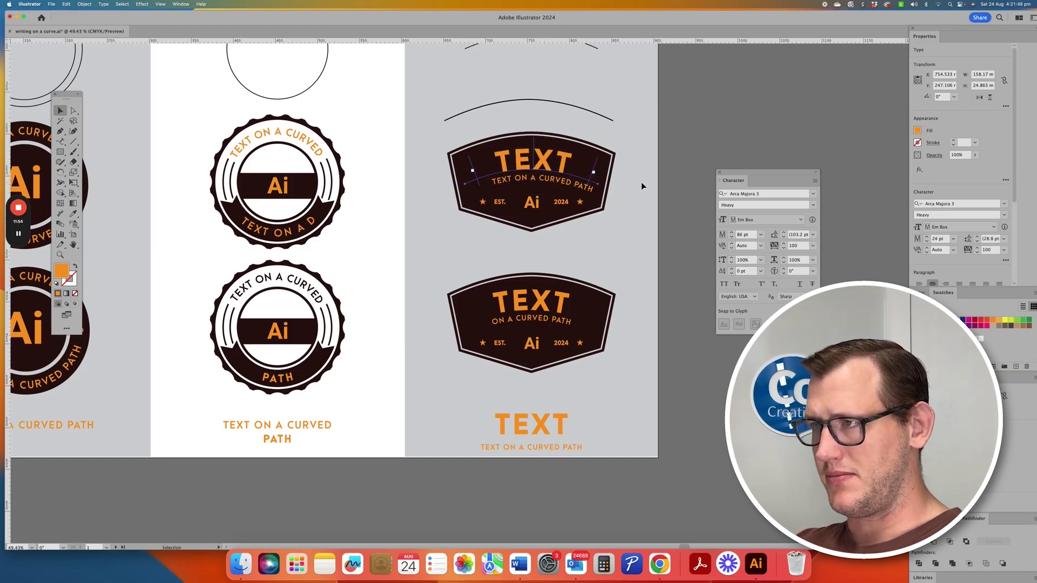
left_click(560, 180)
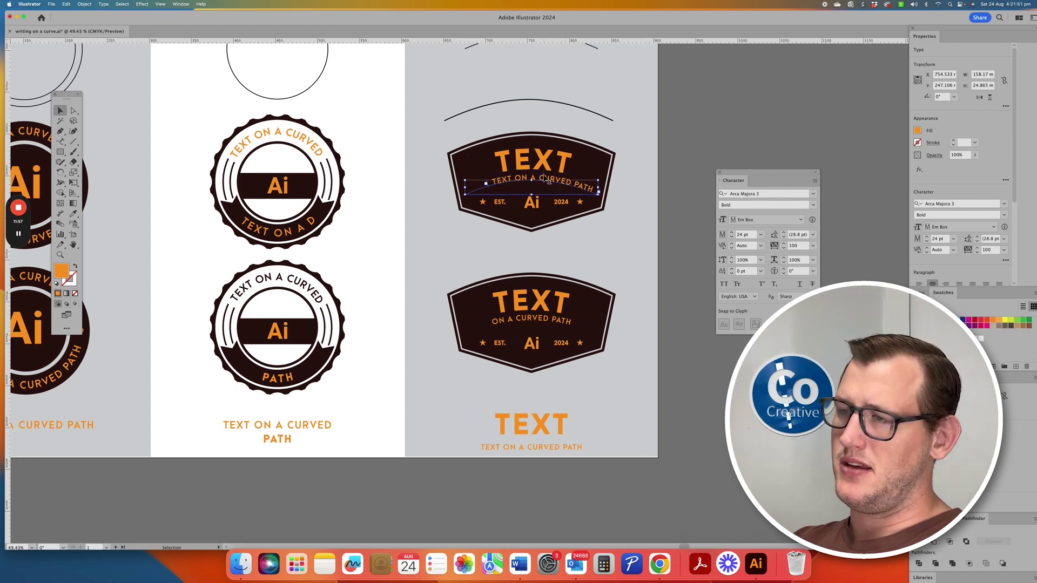
left_click_drag(544, 177, 539, 173)
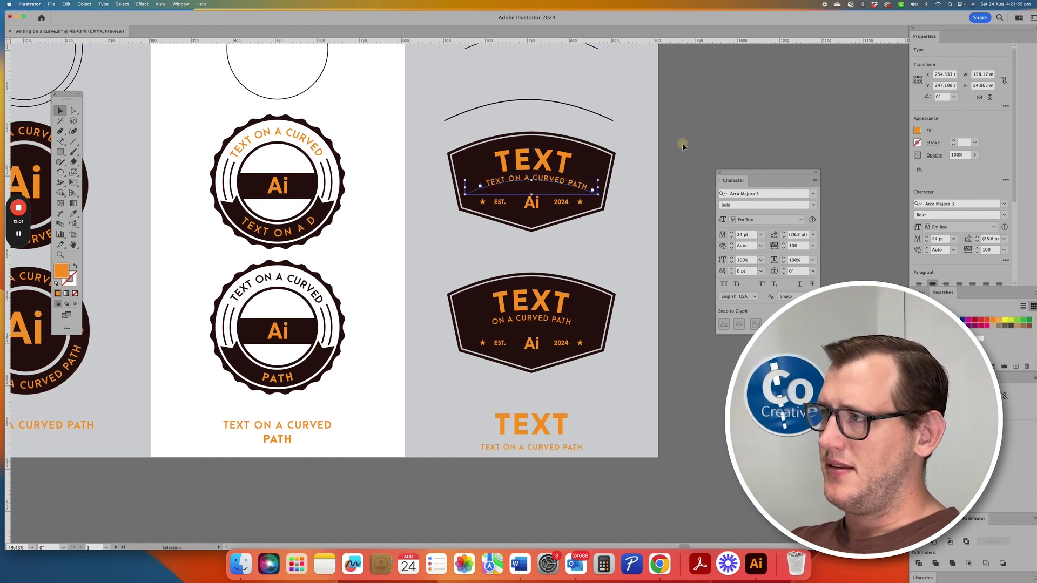
left_click(682, 142)
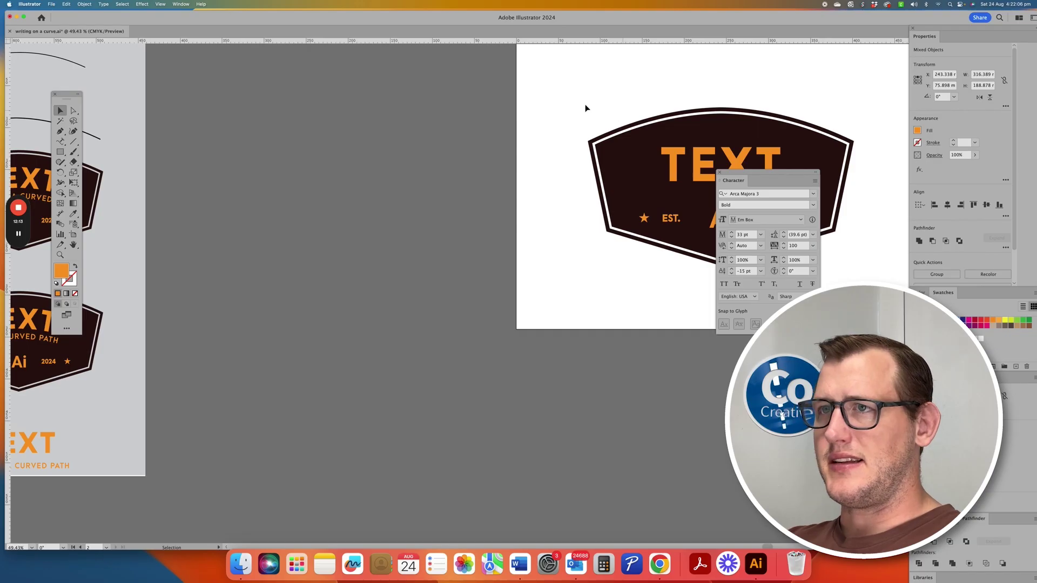
Apply a horizontal Arch warp effect with an 18% bend to "TEXT" in the large shield badge on artboard 2.
left_click(586, 108)
key("super+0")
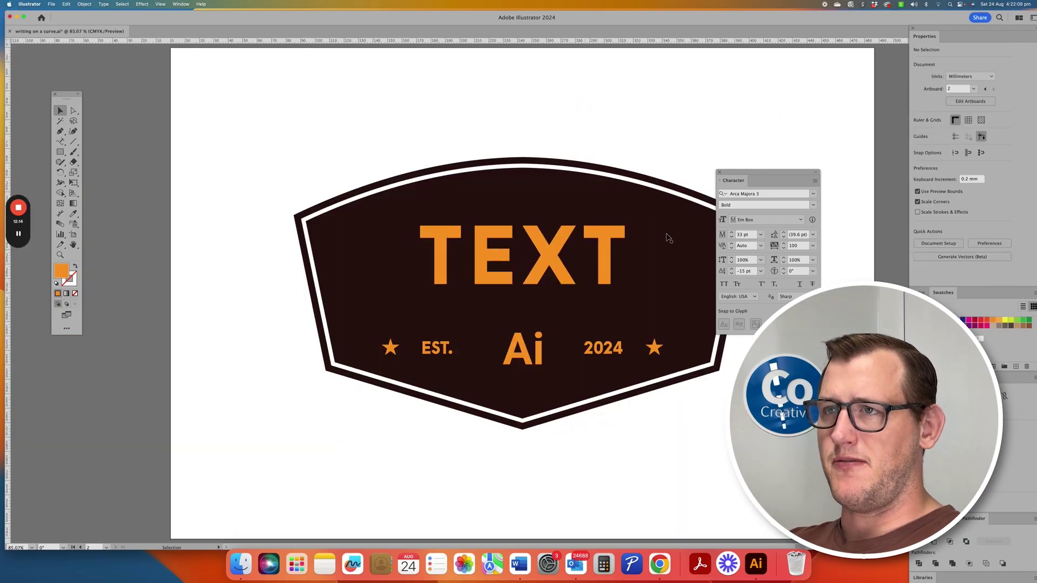
left_click(556, 249)
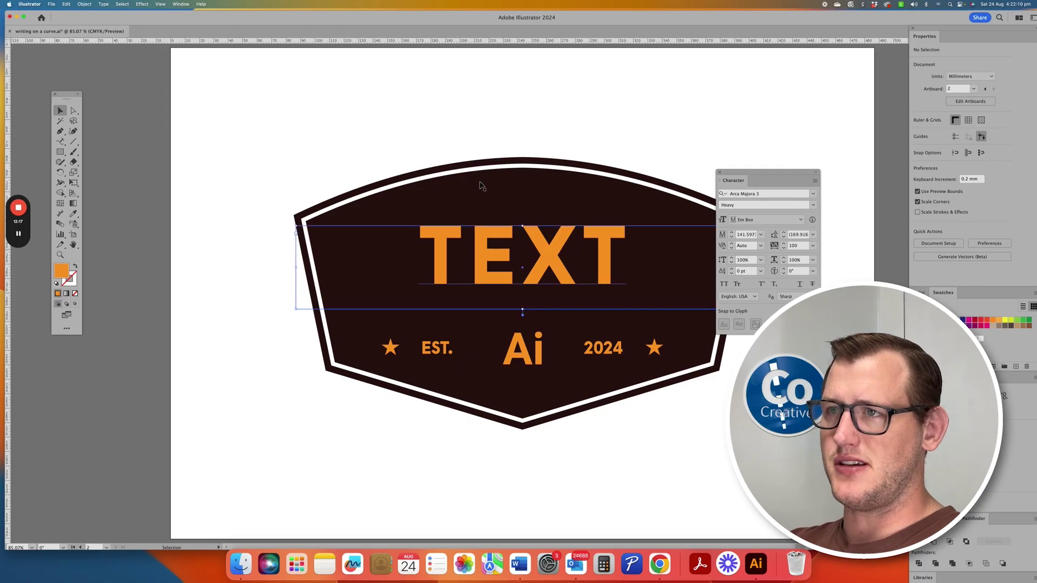
left_click(142, 3)
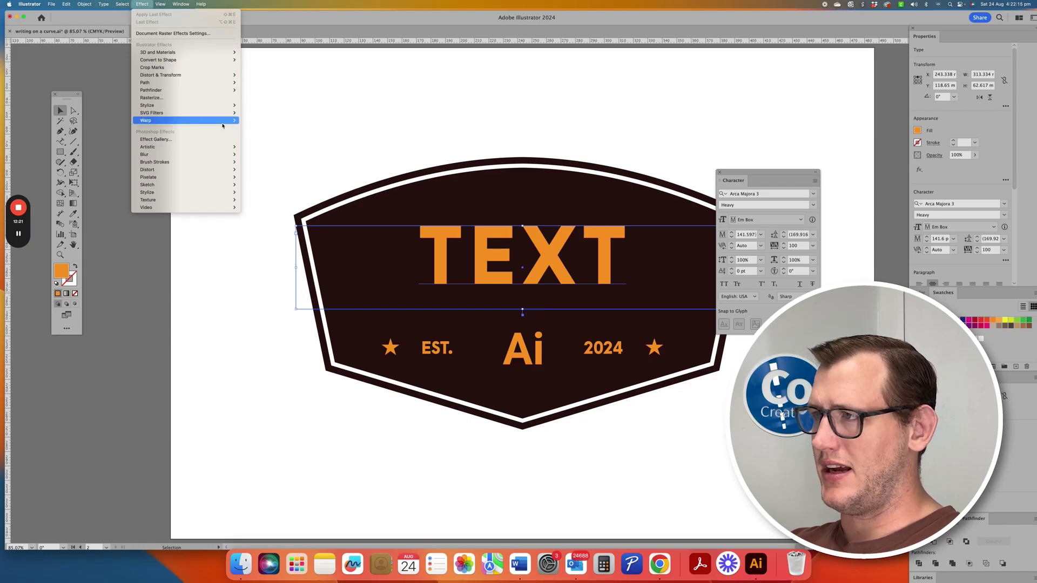
left_click(358, 213)
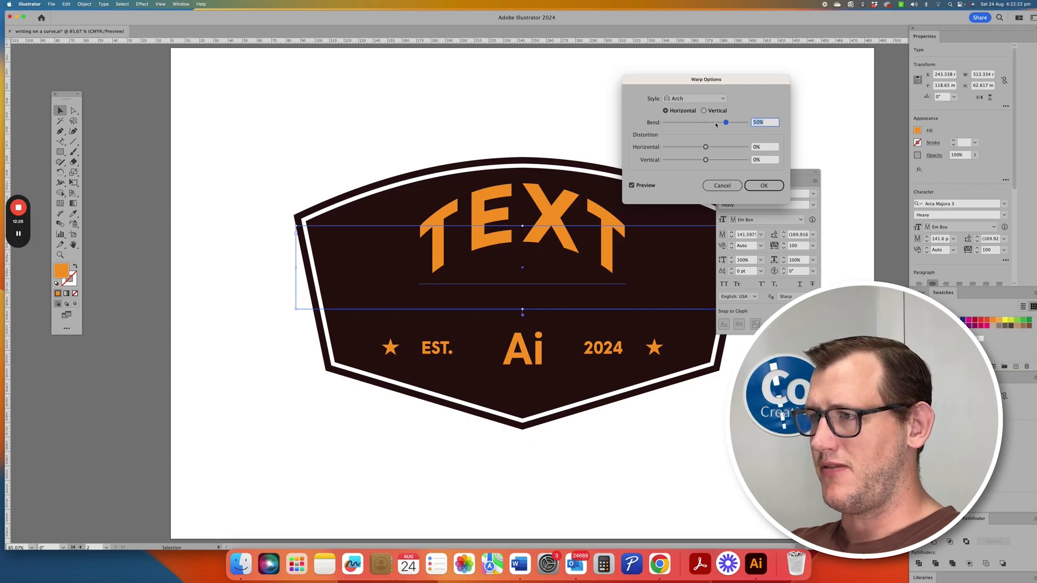
left_click(715, 124)
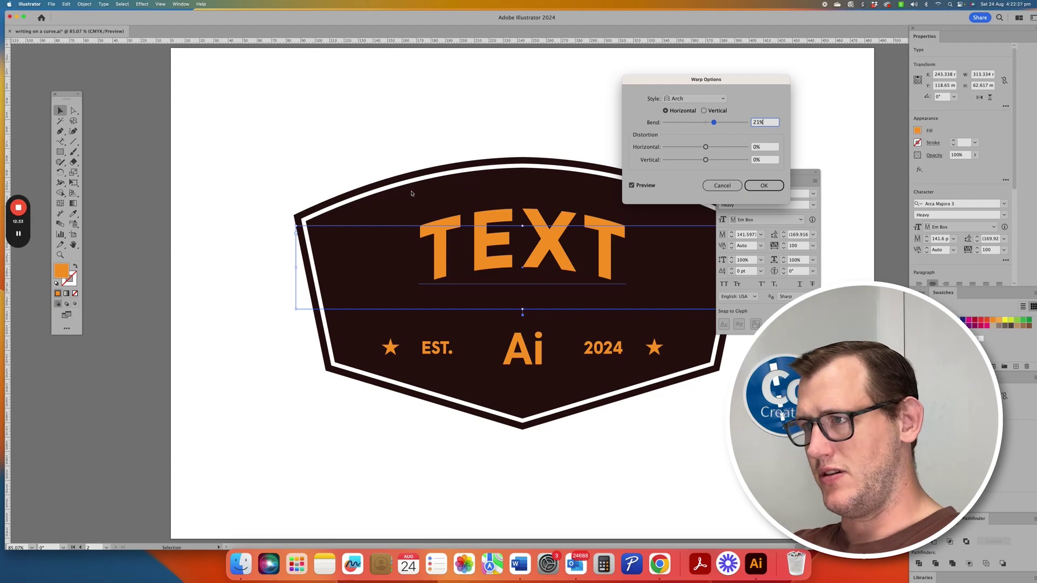
left_click_drag(717, 124, 713, 124)
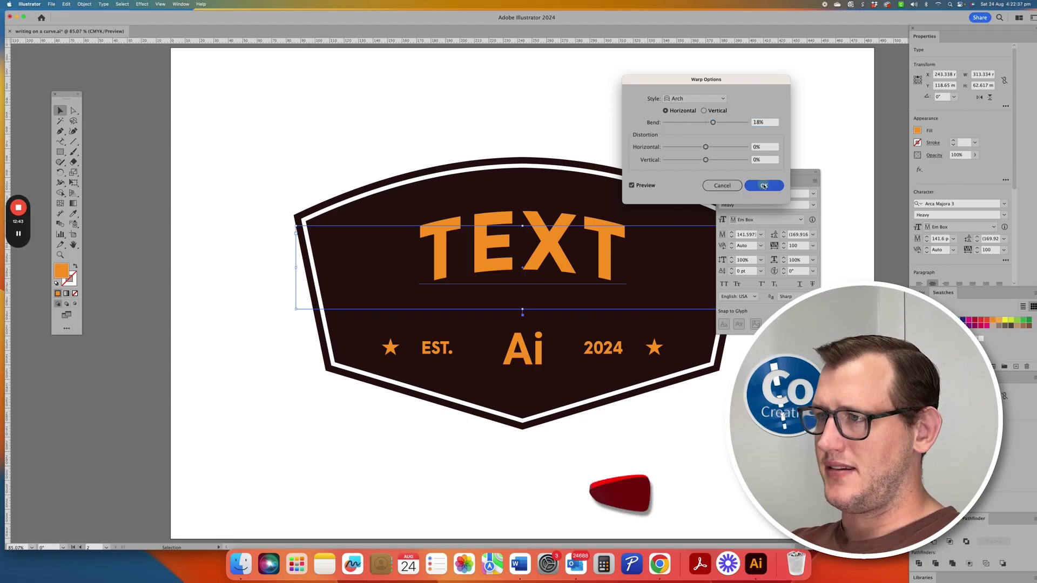
key("Return")
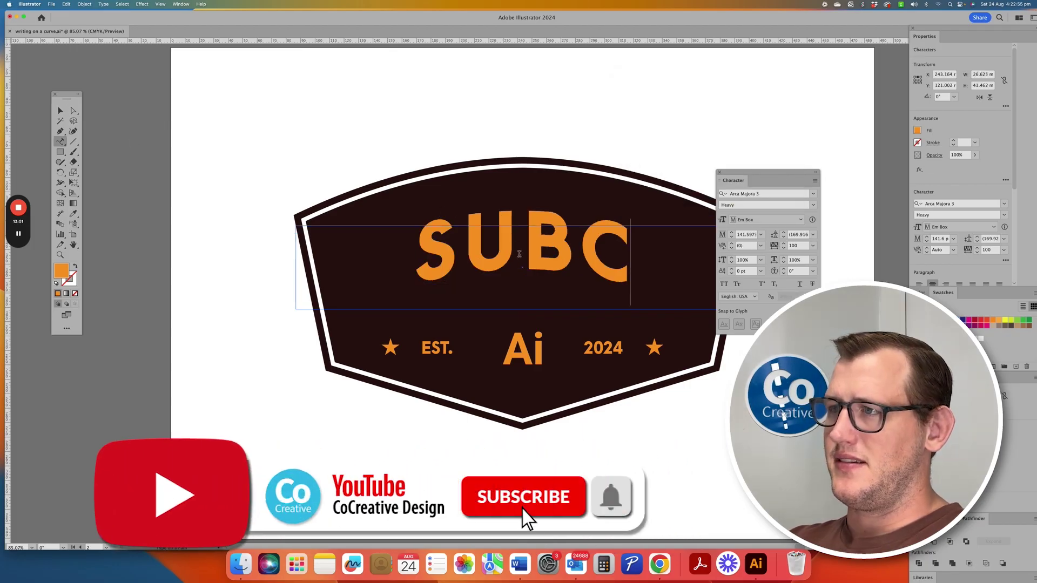
Replace the arched "TEXT" in the large shield badge with "SUBCRIBE" and move the Character panel off the badge.
type("RIBE")
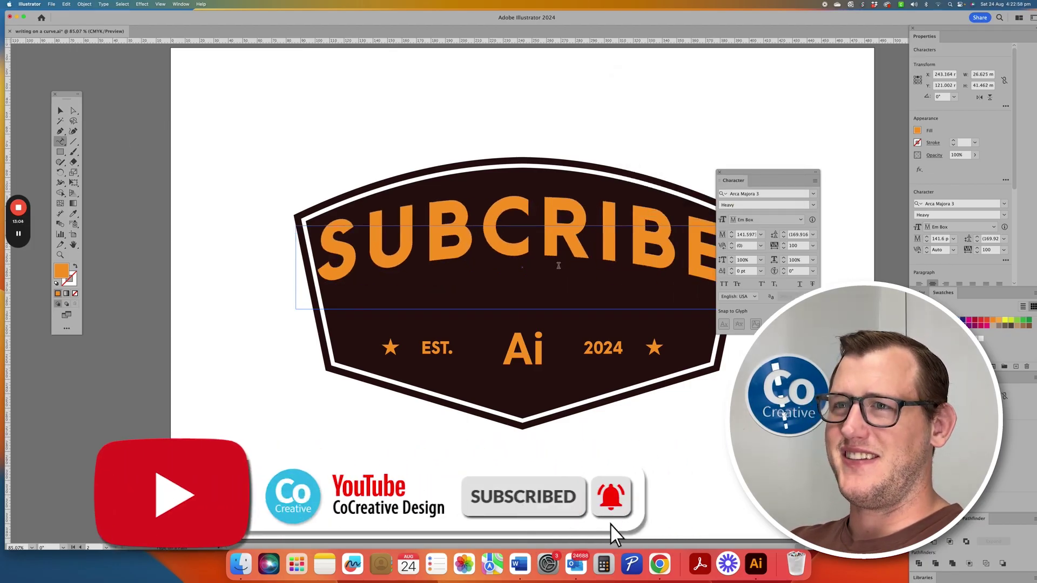
left_click_drag(750, 173, 815, 167)
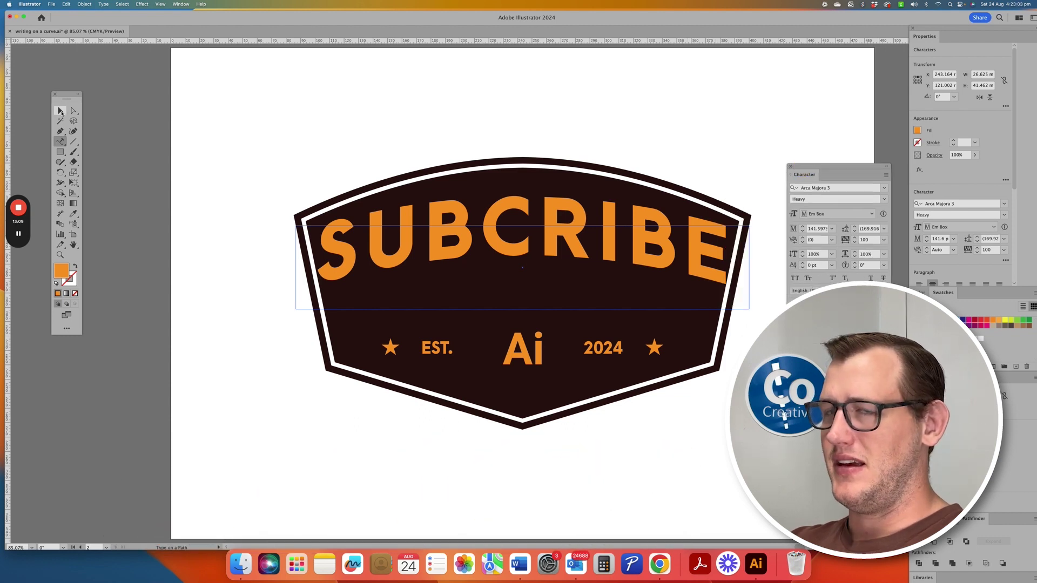